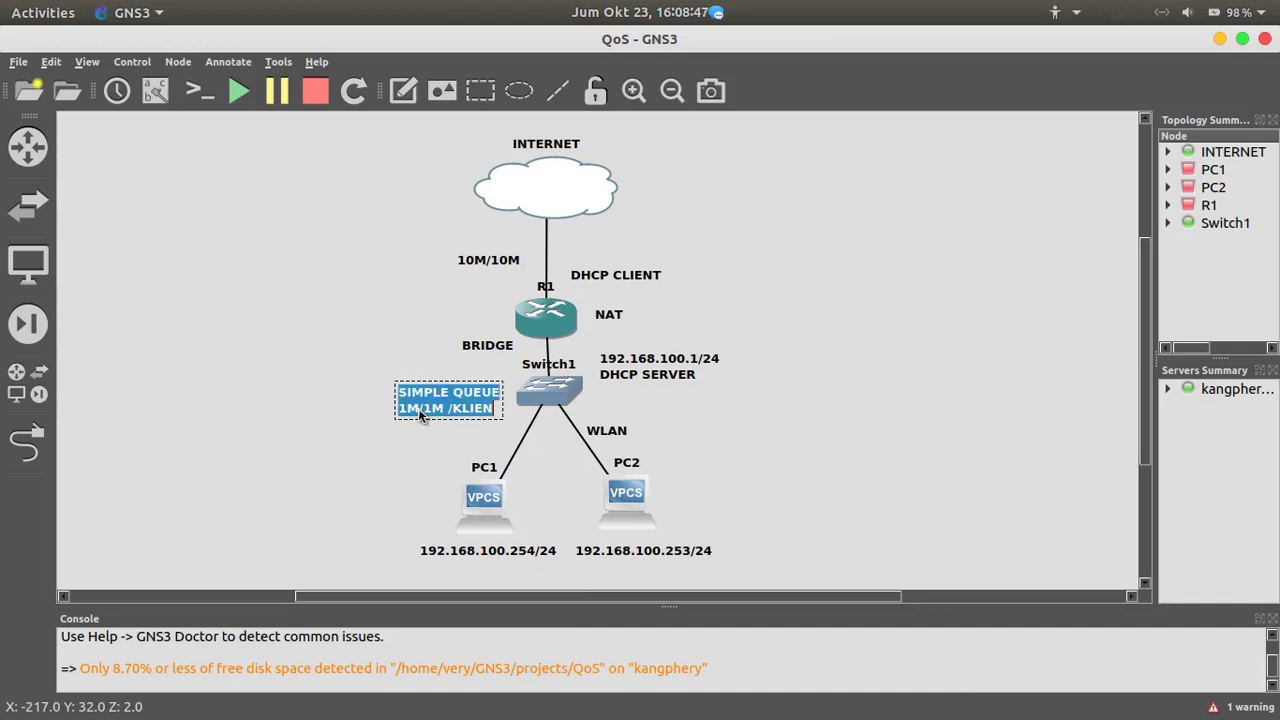
- Edit the second line of the SIMPLE QUEUE note beside Switch1 to read 2M/2M /KLIEN
{"action": "right_click", "coordinate": [418, 408]}
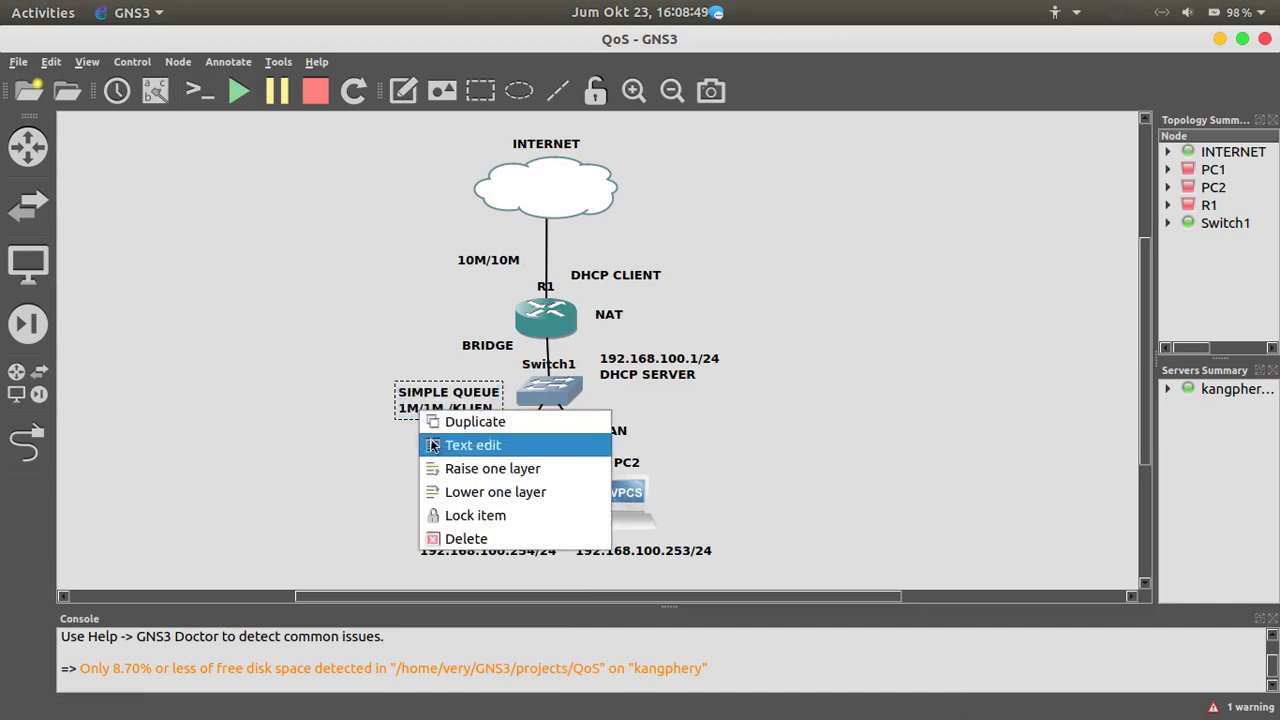
{"action": "left_click", "coordinate": [437, 456]}
{"action": "left_click", "coordinate": [449, 370]}
{"action": "key", "text": "BackSpace"}
{"action": "type", "text": "2M/1M /KLIEN"}
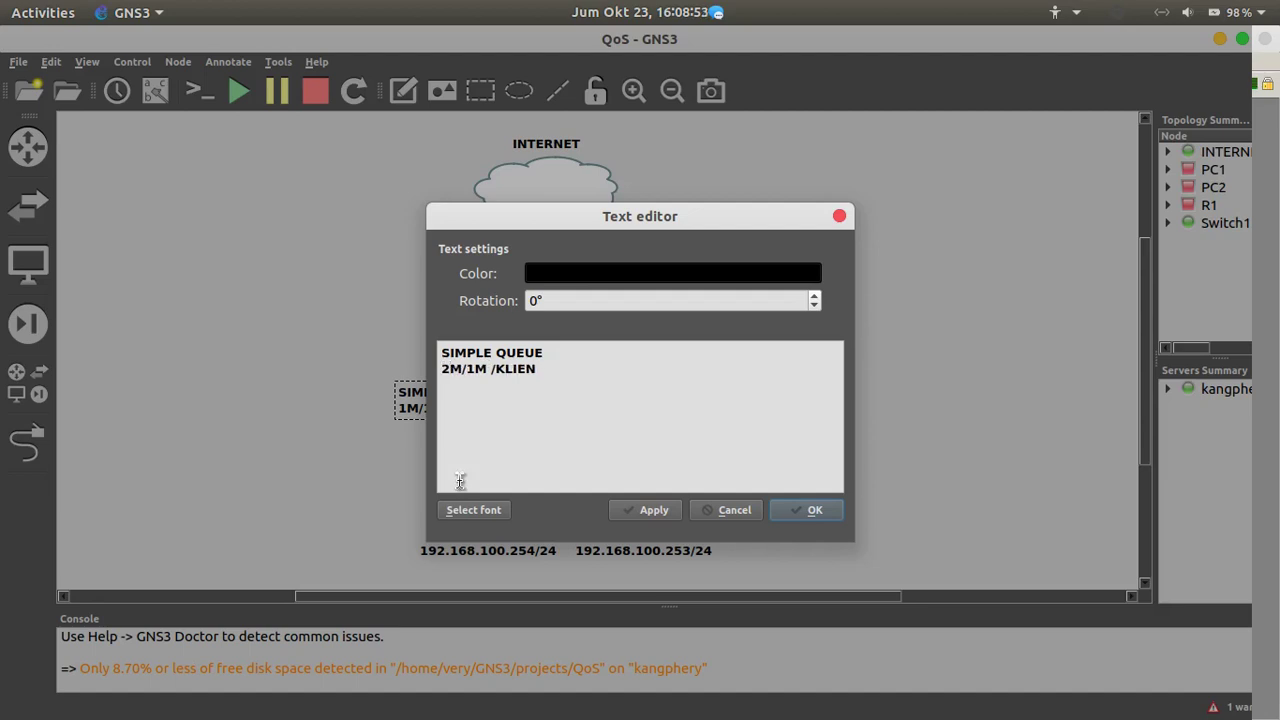
{"action": "left_click", "coordinate": [475, 368]}
{"action": "key", "text": "BackSpace"}
{"action": "type", "text": "2"}
{"action": "left_click", "coordinate": [815, 512]}
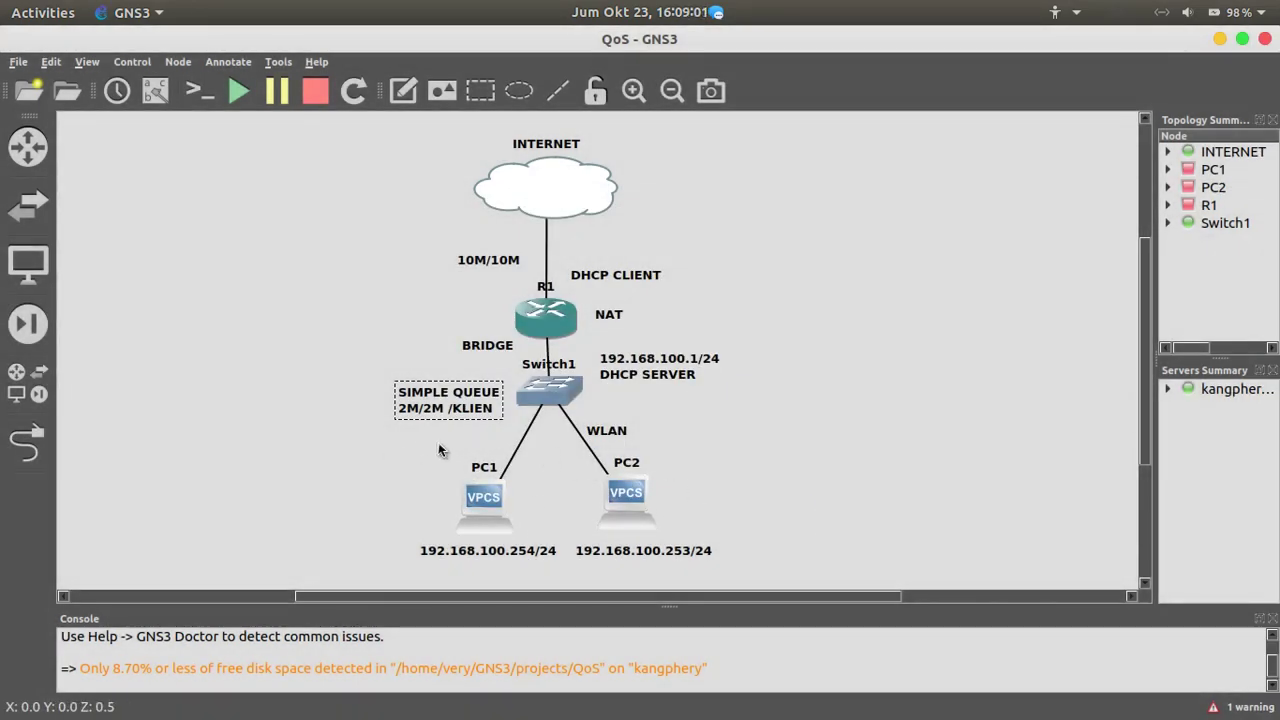
- Switch to WinBox and set the klien1 simple queue's upload and download max limits to 2M each
{"action": "mouse_move", "coordinate": [650, 705]}
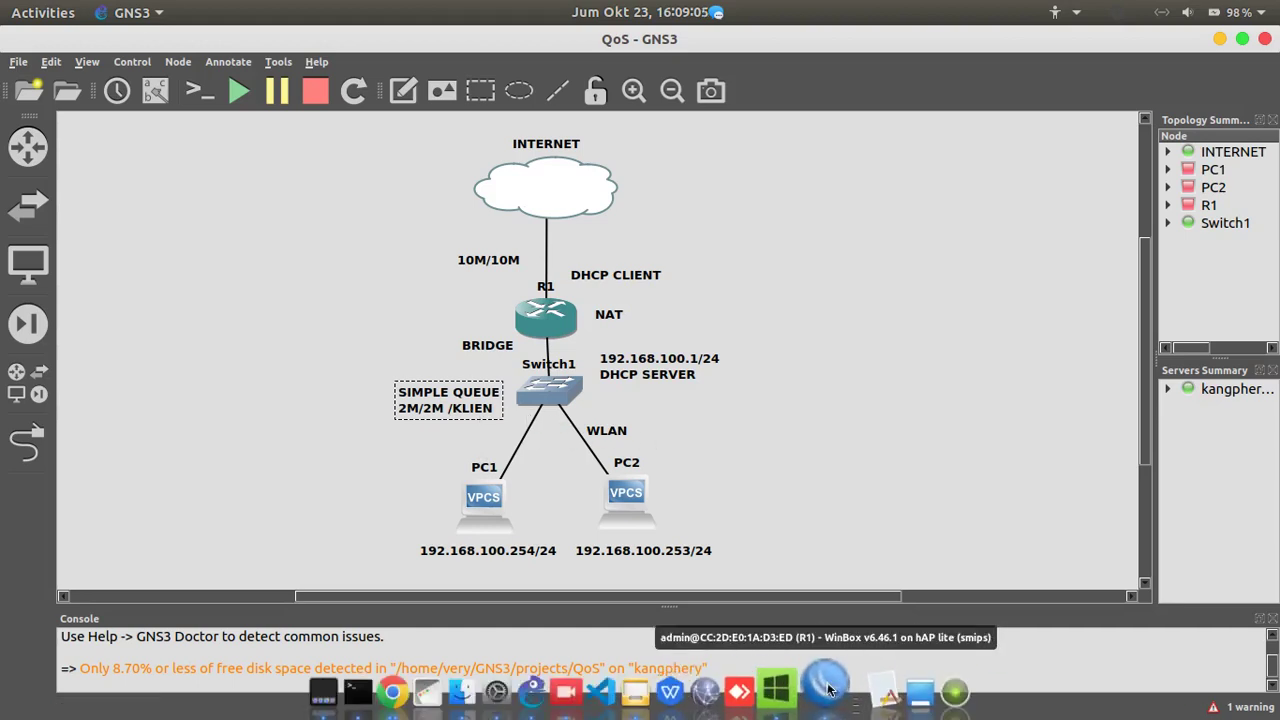
{"action": "left_click", "coordinate": [806, 692]}
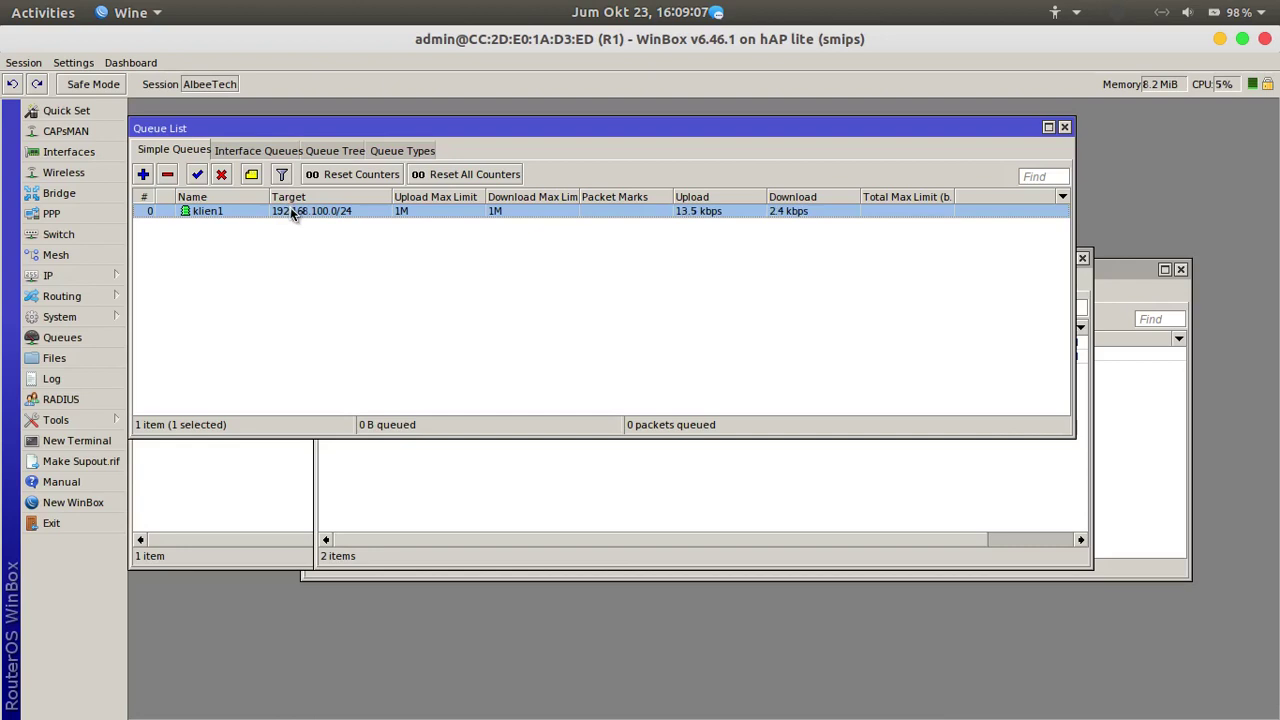
{"action": "double_click", "coordinate": [292, 212]}
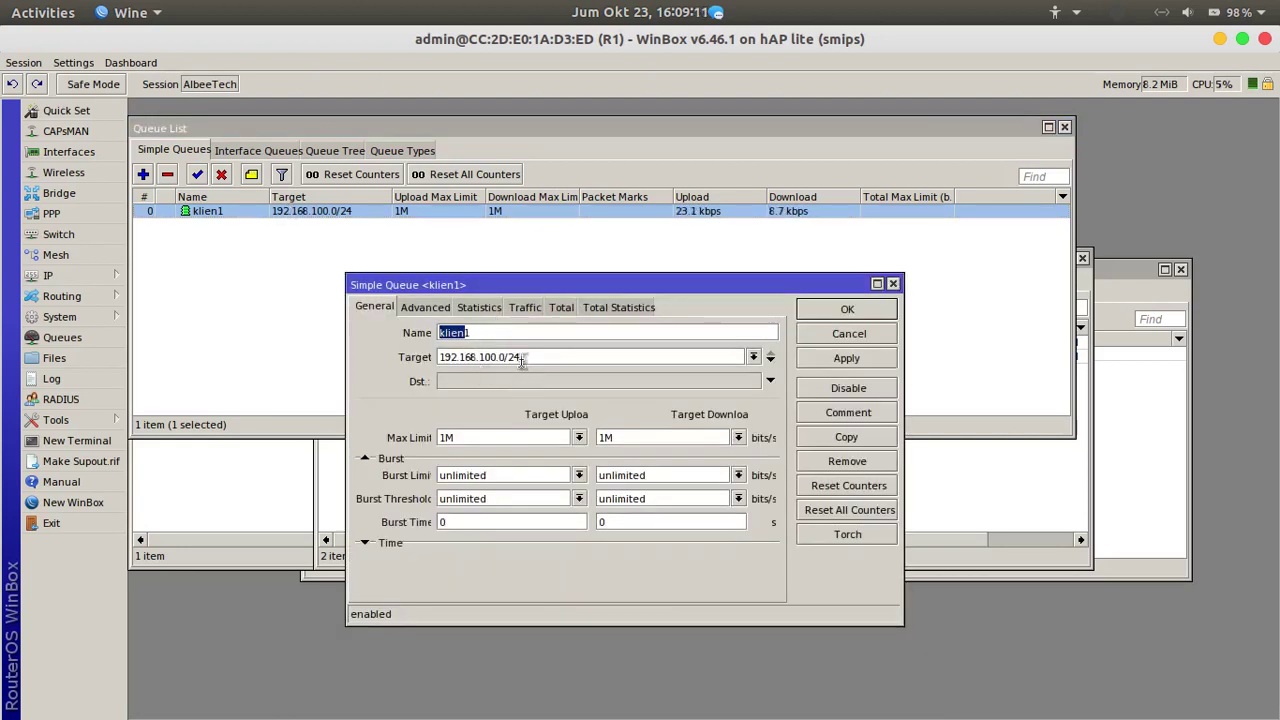
{"action": "left_click", "coordinate": [578, 442]}
{"action": "left_click", "coordinate": [590, 535]}
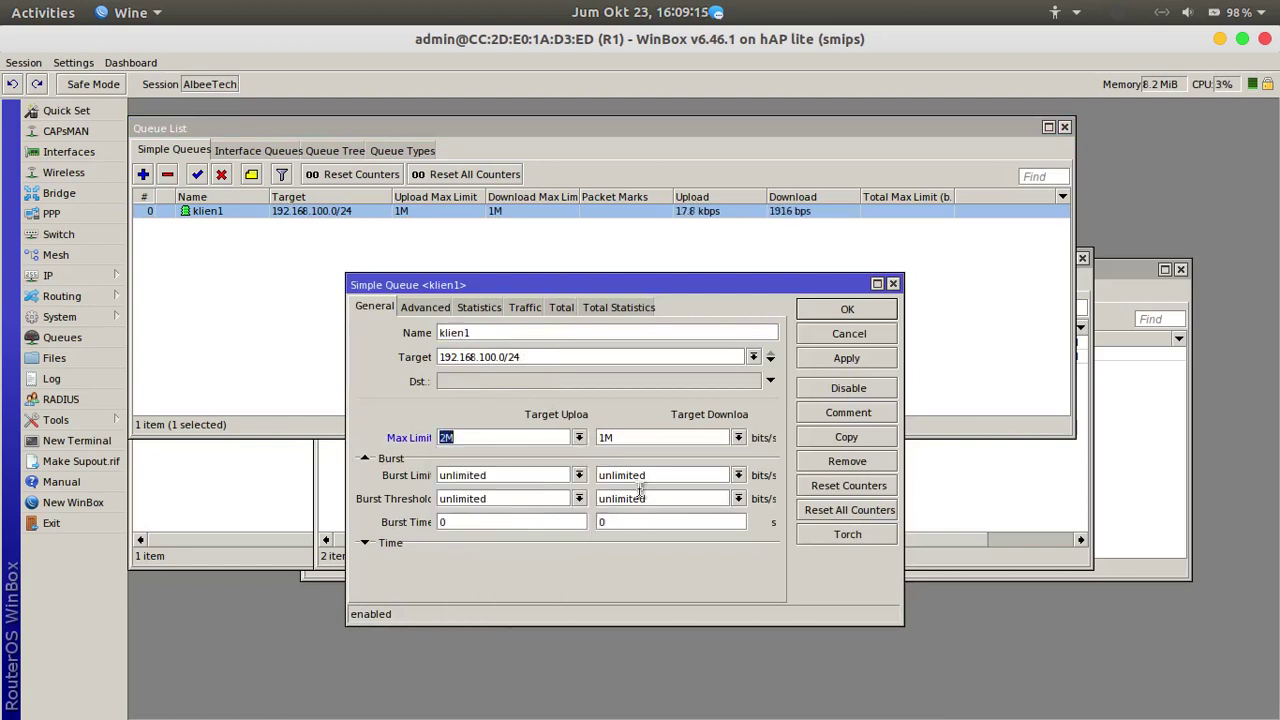
{"action": "left_click", "coordinate": [739, 438]}
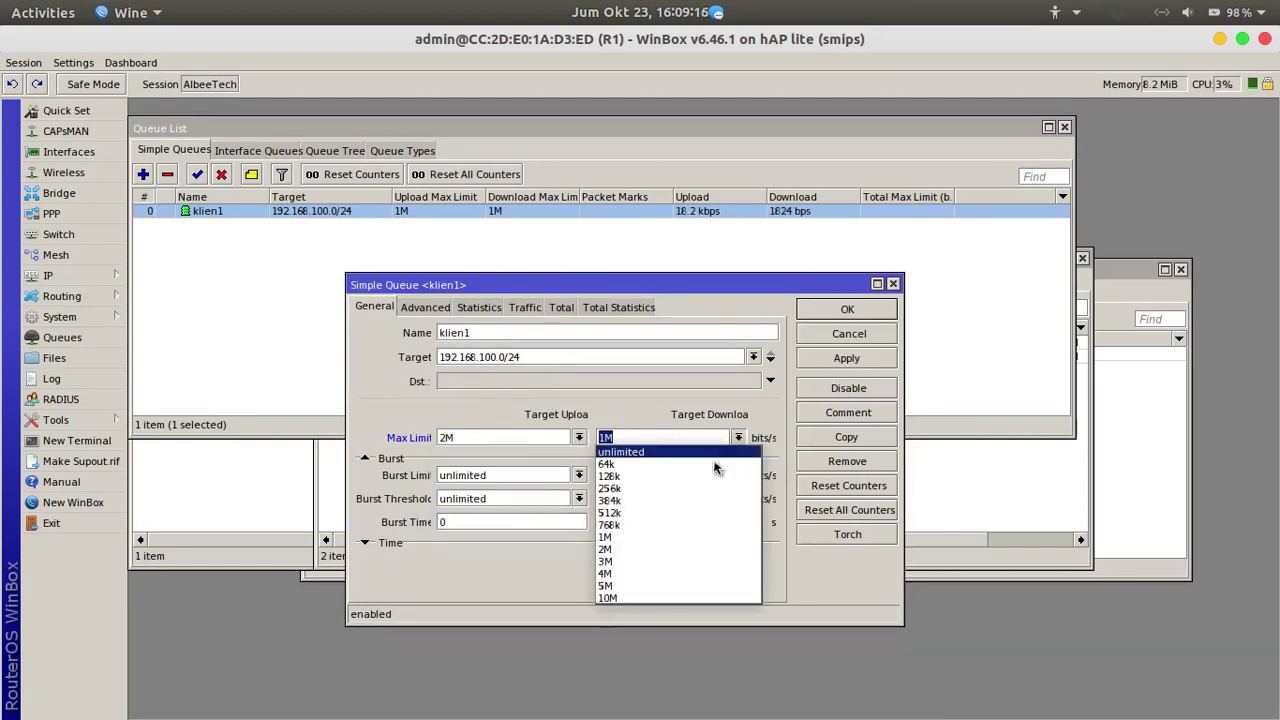
{"action": "left_click", "coordinate": [605, 550]}
{"action": "left_click", "coordinate": [825, 307]}
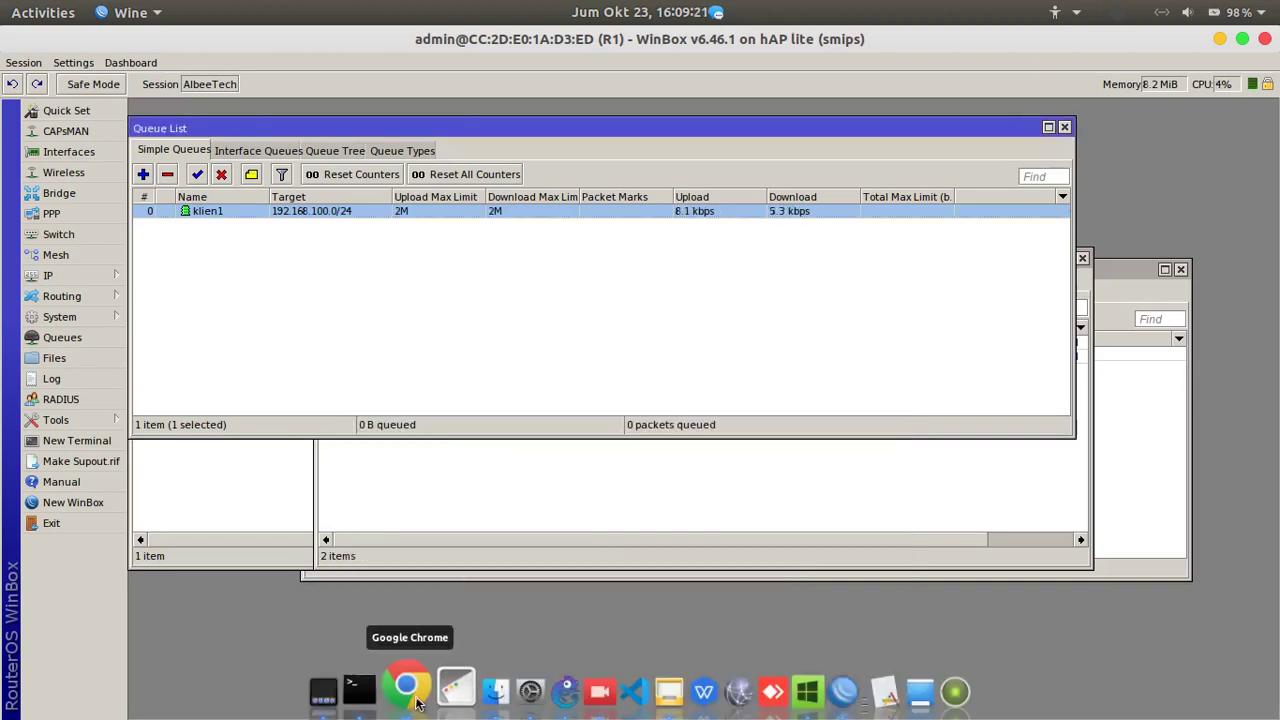
- Run a Fast.com speed test in Google Chrome and check the klien1 queue's traffic in WinBox
{"action": "left_click", "coordinate": [412, 698]}
{"action": "left_click", "coordinate": [418, 700]}
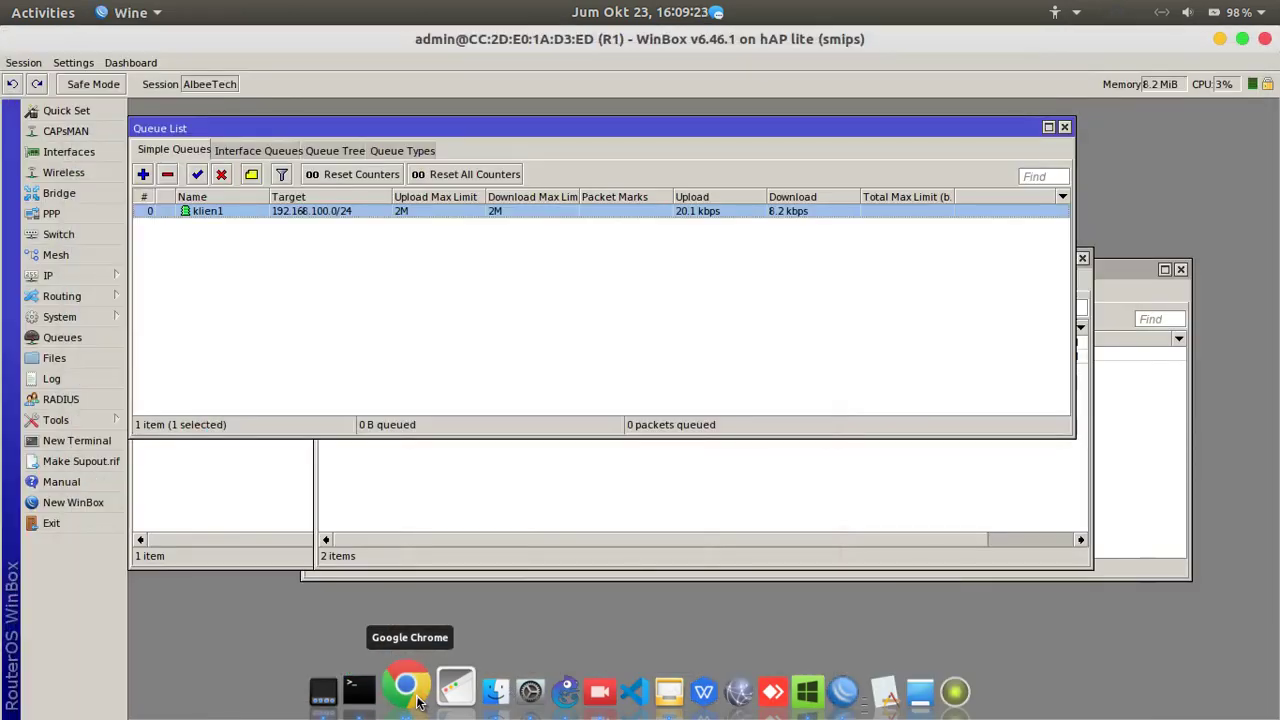
{"action": "right_click", "coordinate": [418, 700]}
{"action": "left_click", "coordinate": [390, 602]}
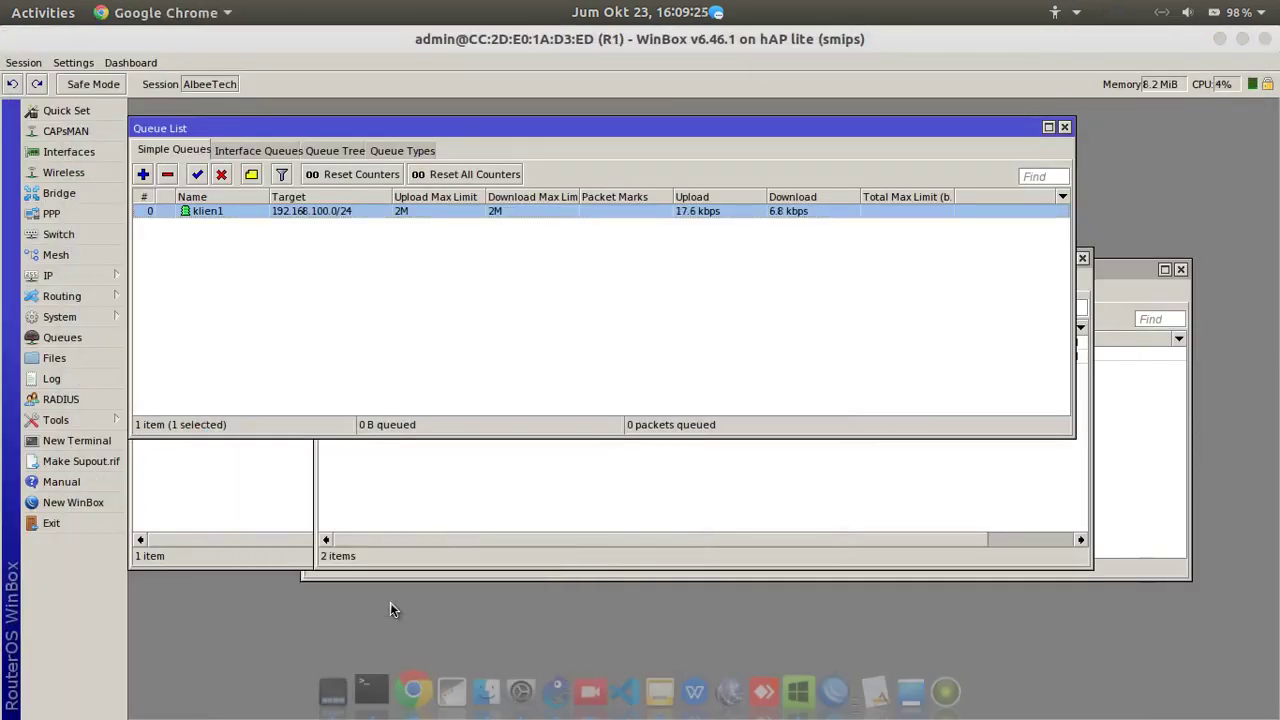
{"action": "left_click", "coordinate": [783, 434]}
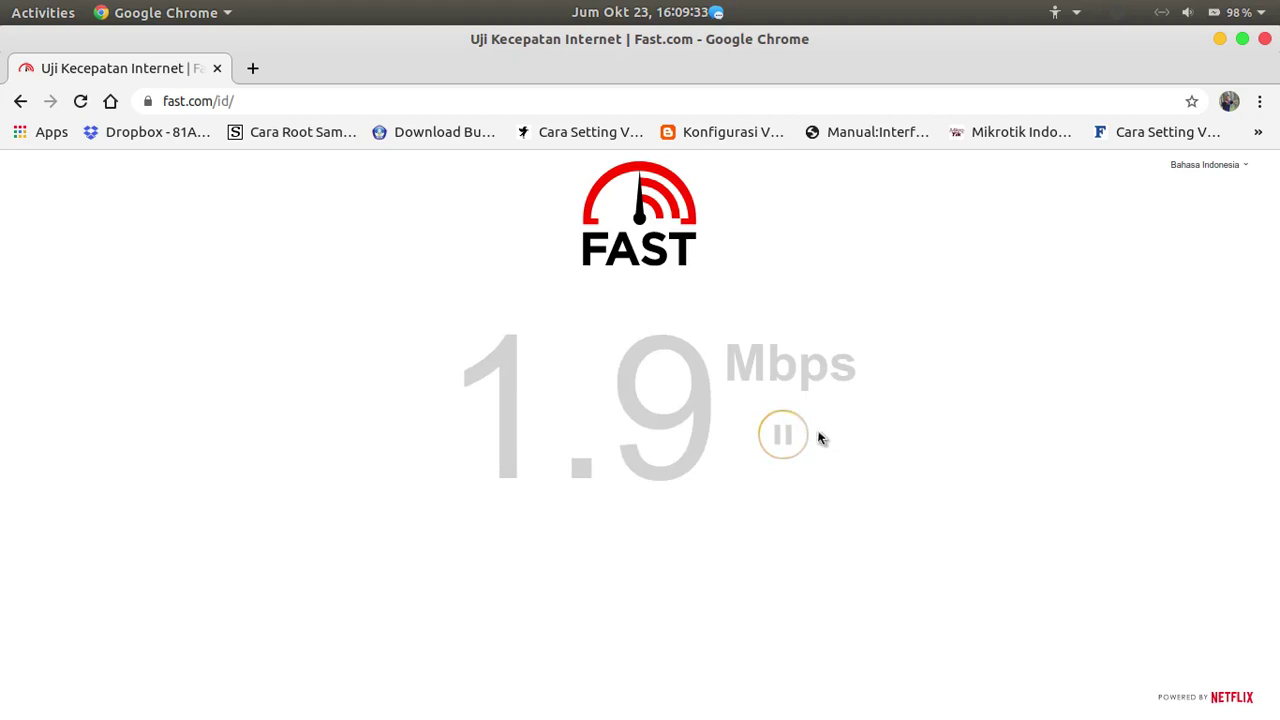
{"action": "mouse_move", "coordinate": [757, 700]}
{"action": "left_click", "coordinate": [843, 690]}
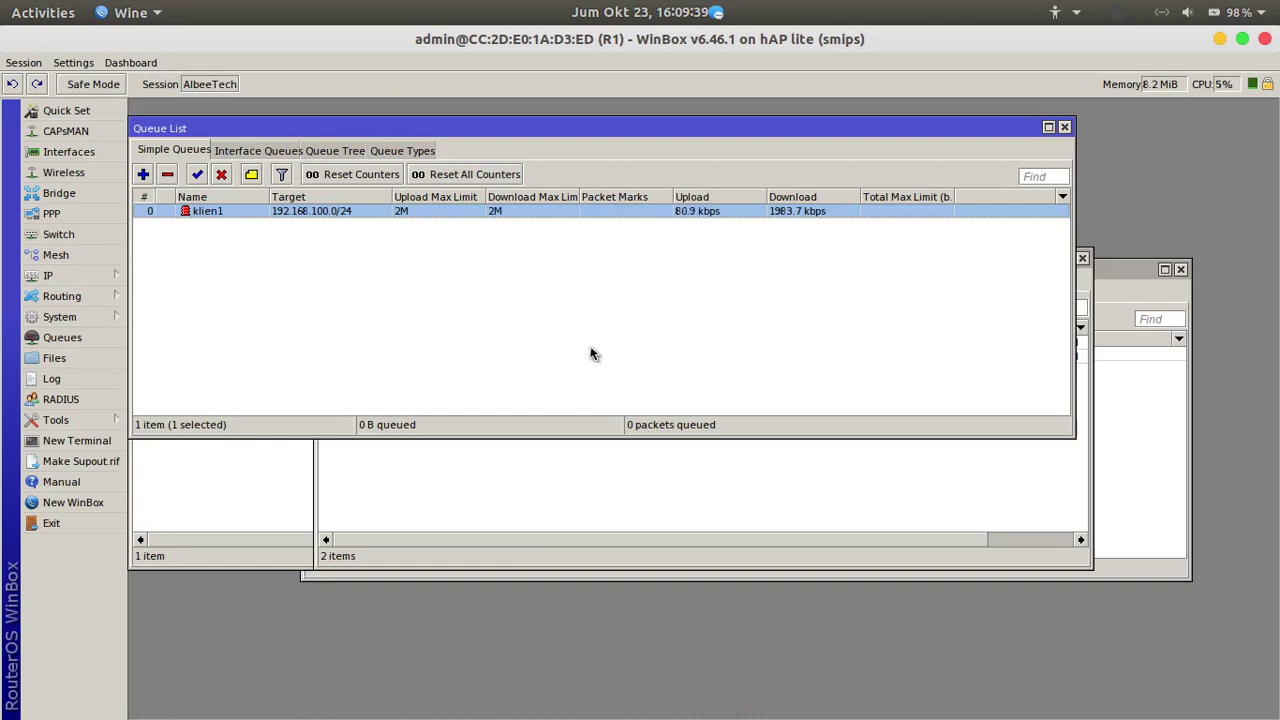
- Return to the Fast.com window in Google Chrome and run the speed test again
{"action": "mouse_move", "coordinate": [361, 690]}
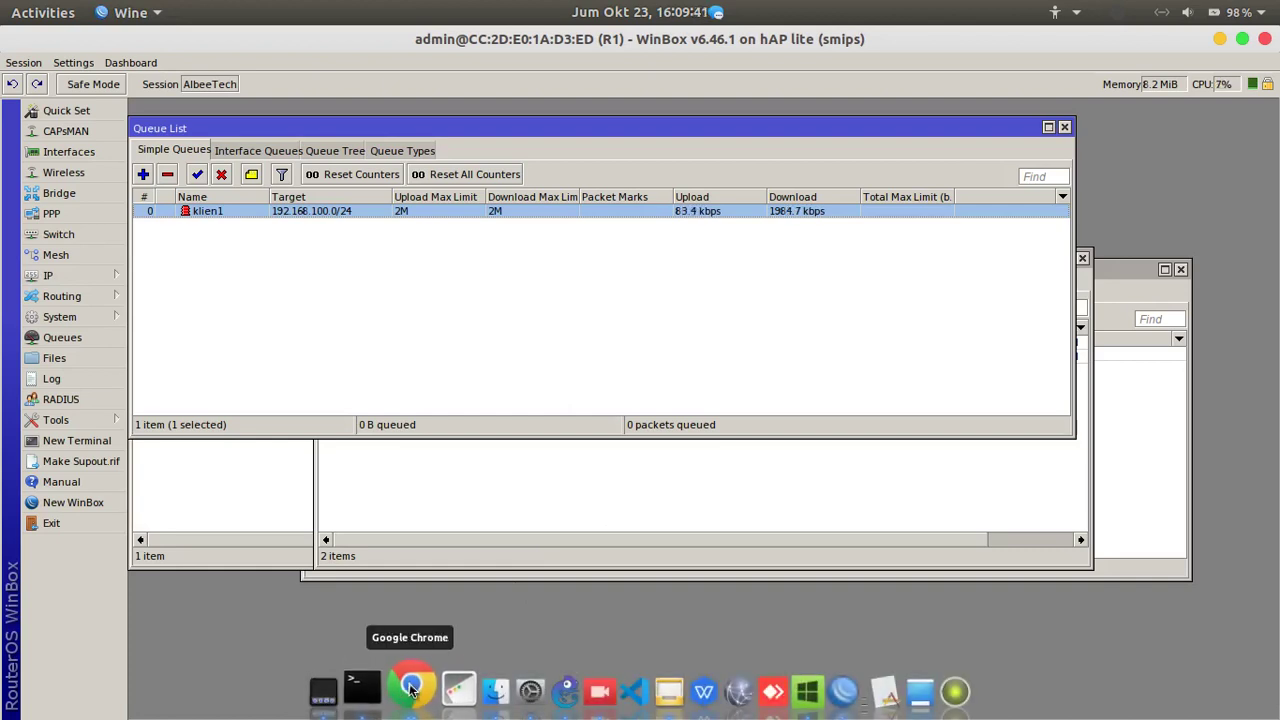
{"action": "left_click", "coordinate": [410, 690]}
{"action": "left_click", "coordinate": [410, 690]}
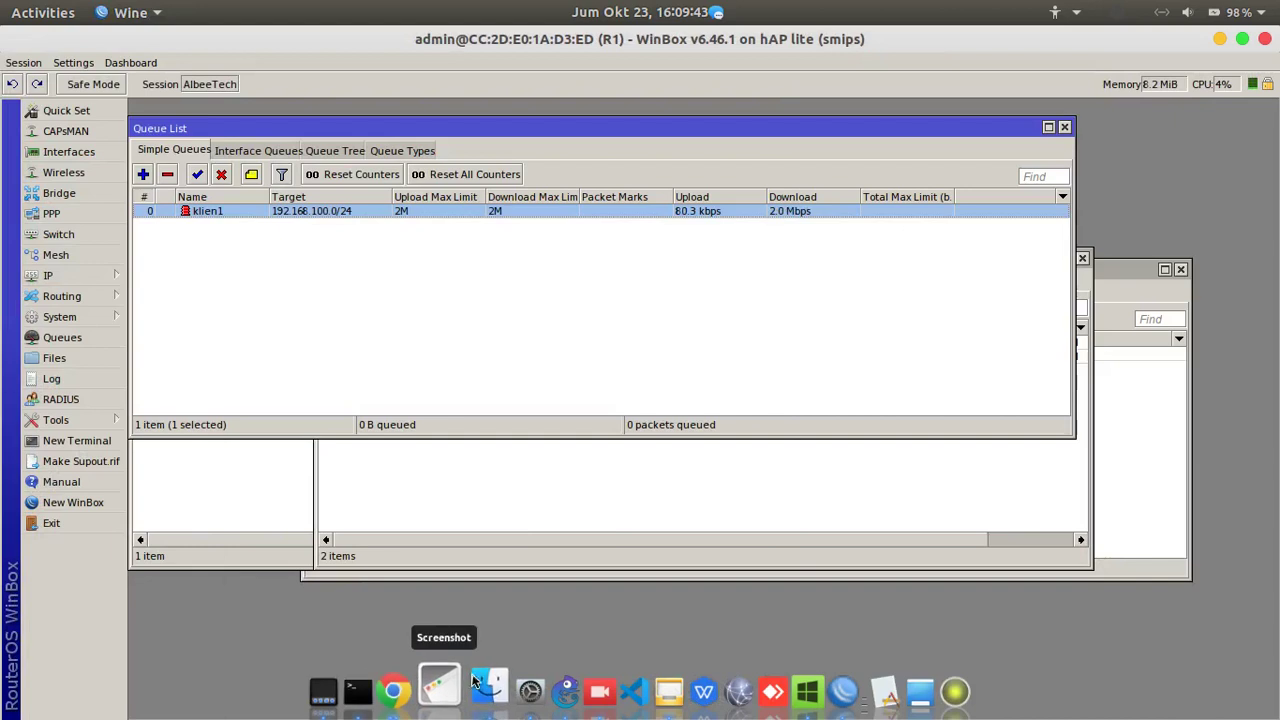
{"action": "right_click", "coordinate": [405, 690]}
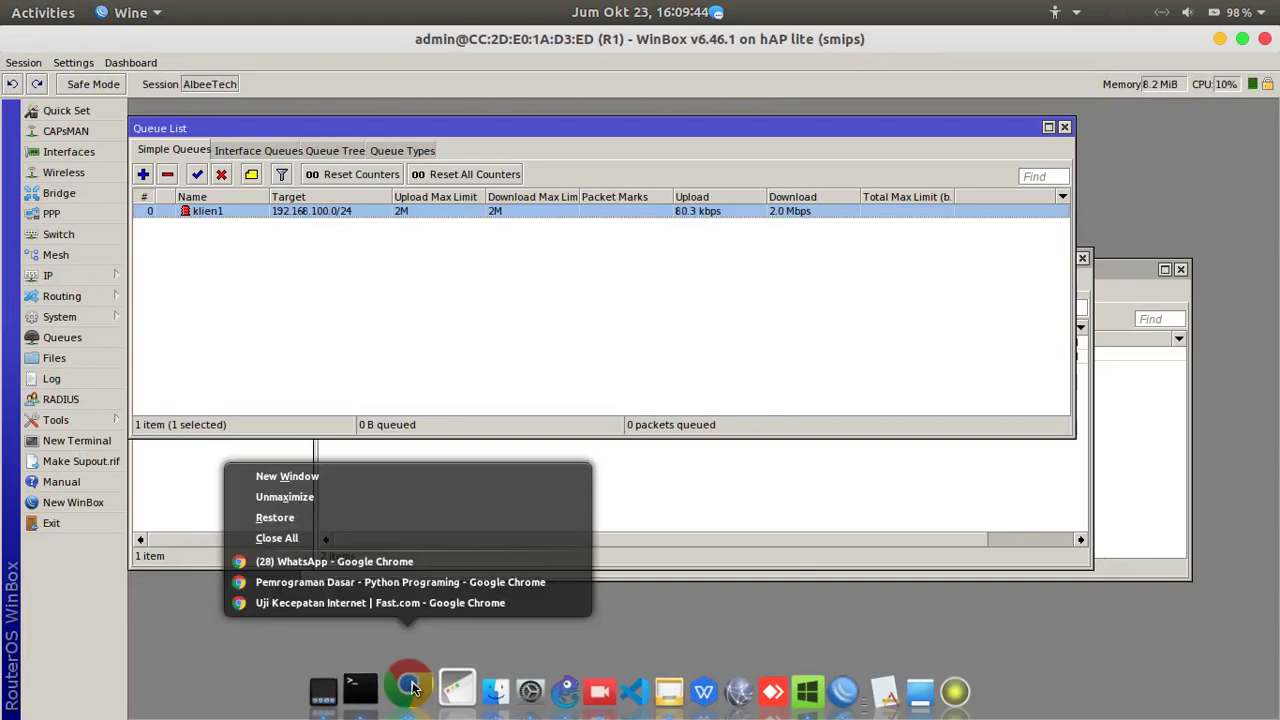
{"action": "left_click", "coordinate": [402, 603]}
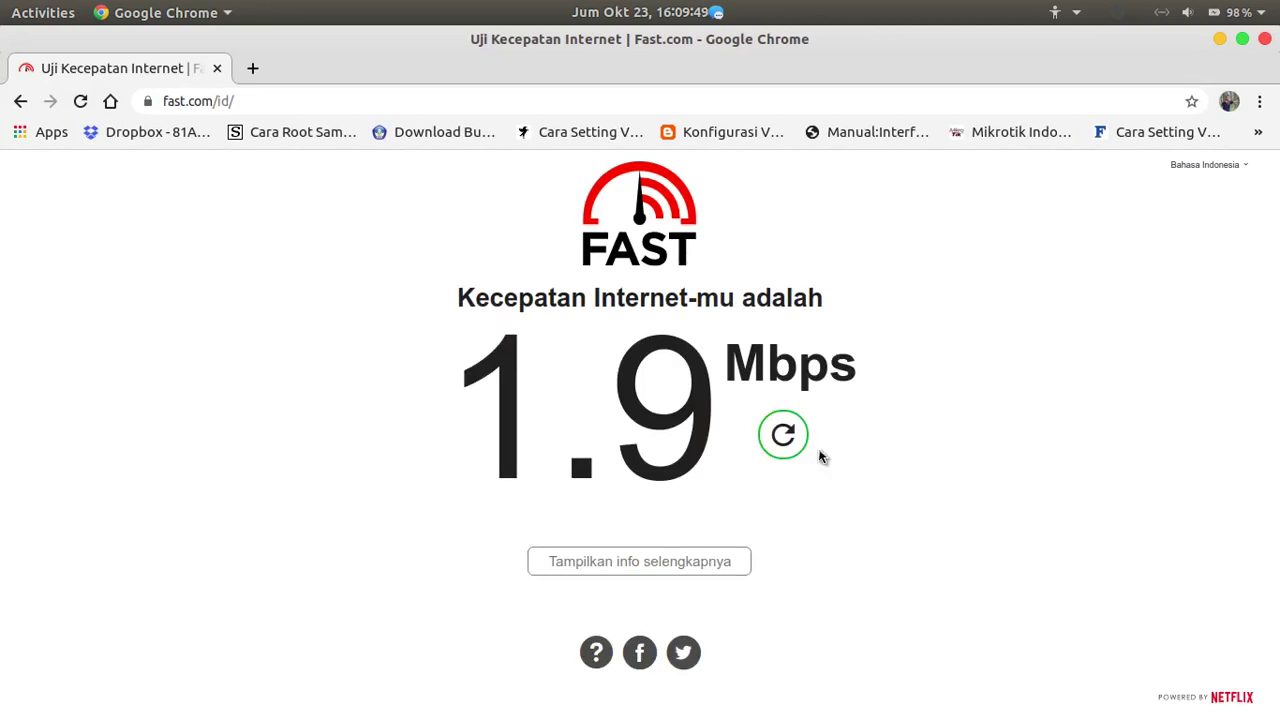
{"action": "left_click", "coordinate": [784, 437]}
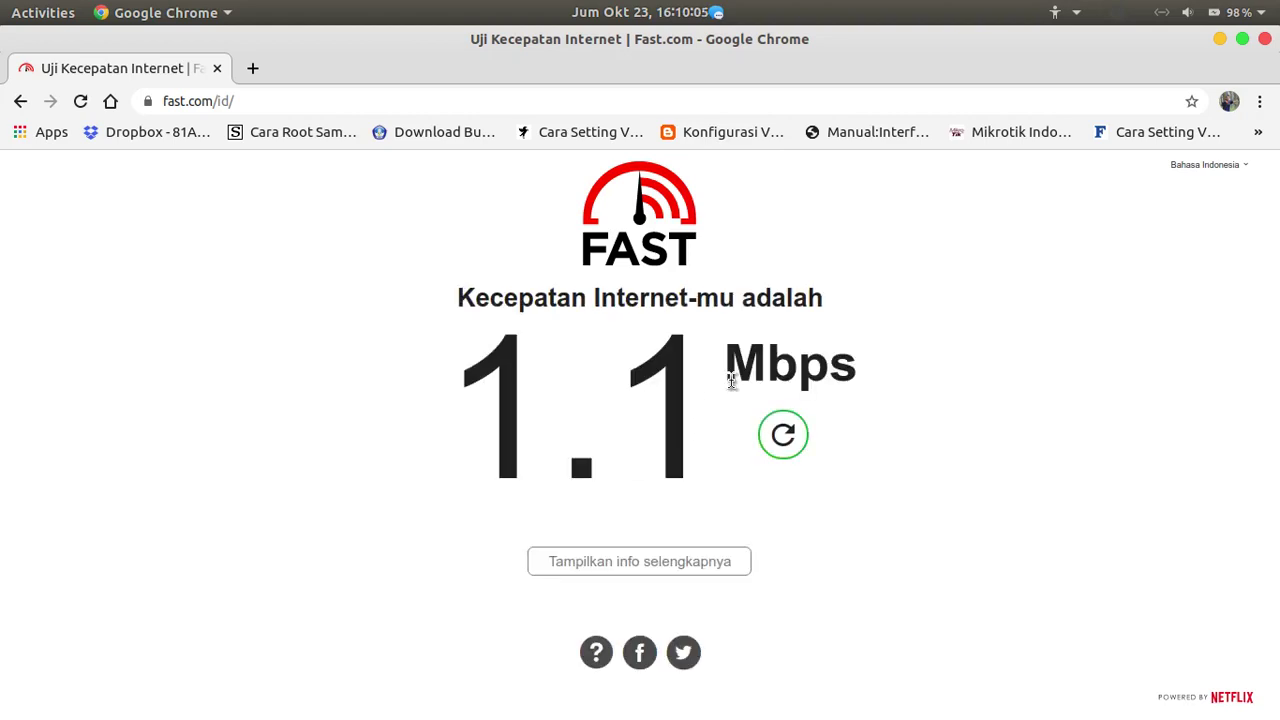
- Switch to GNS3 and add a text note reading PCQ below the SIMPLE QUEUE note
{"action": "mouse_move", "coordinate": [771, 700]}
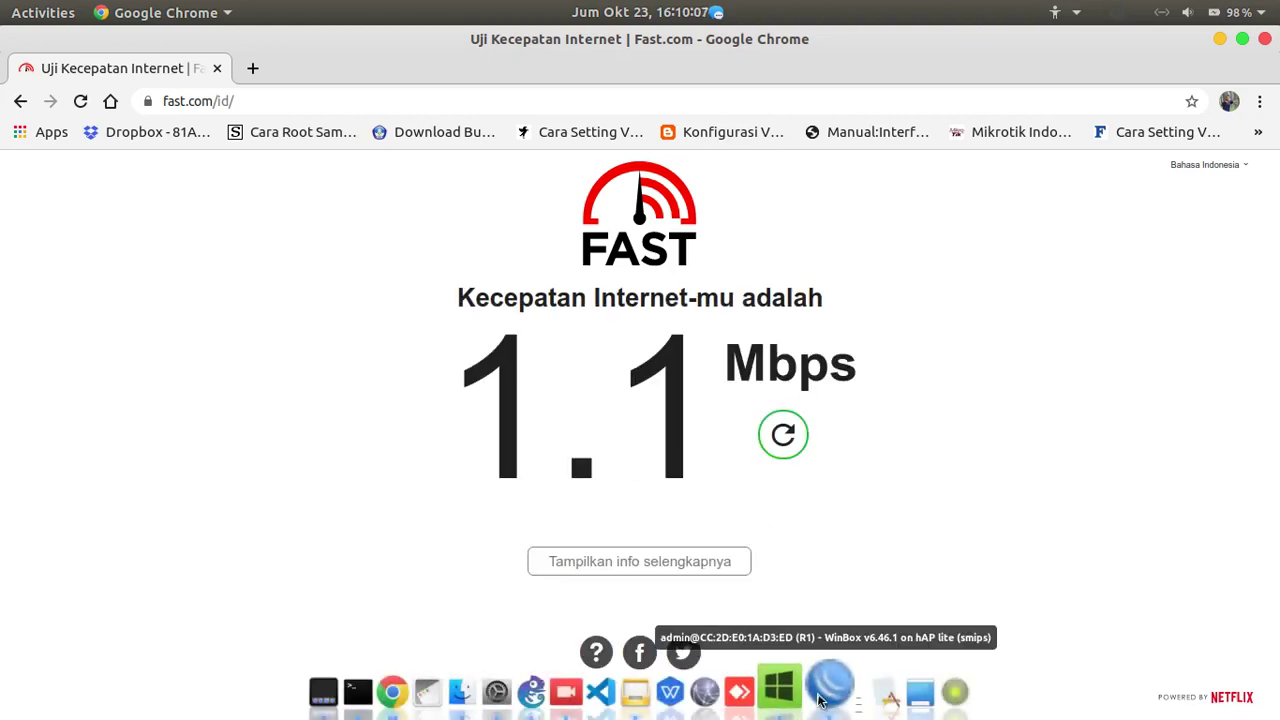
{"action": "left_click", "coordinate": [531, 692]}
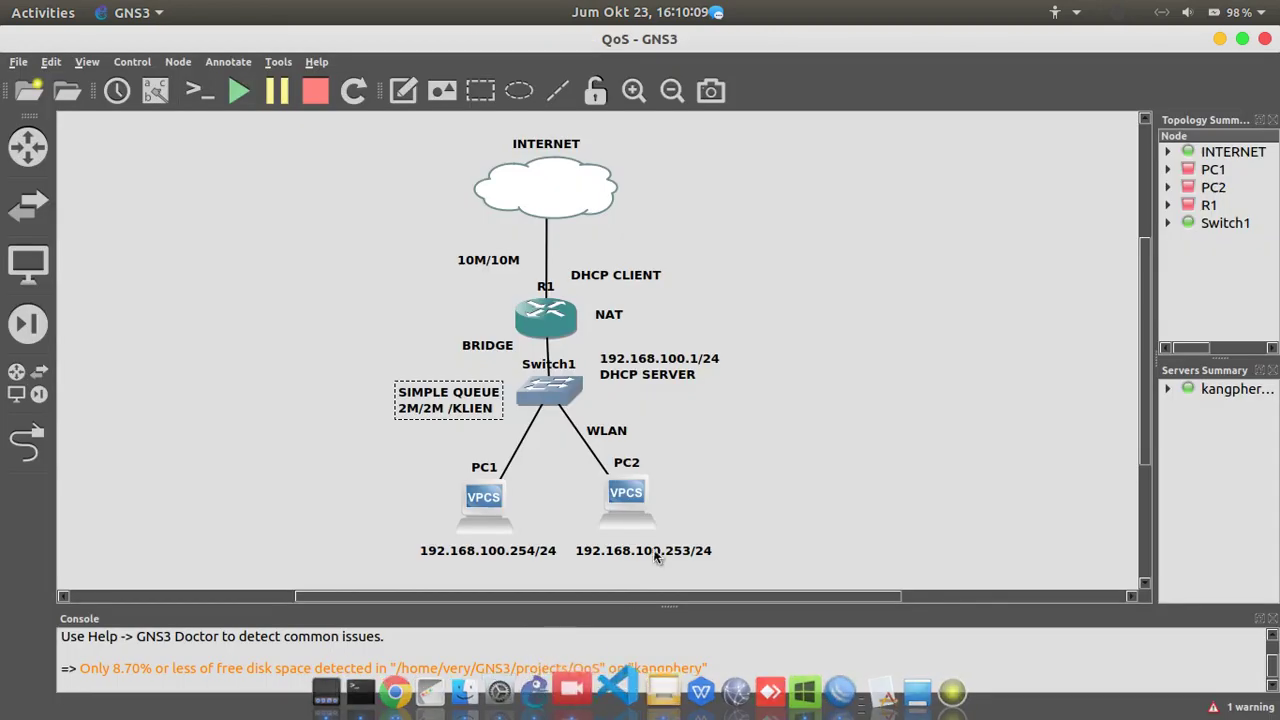
{"action": "left_click", "coordinate": [396, 98]}
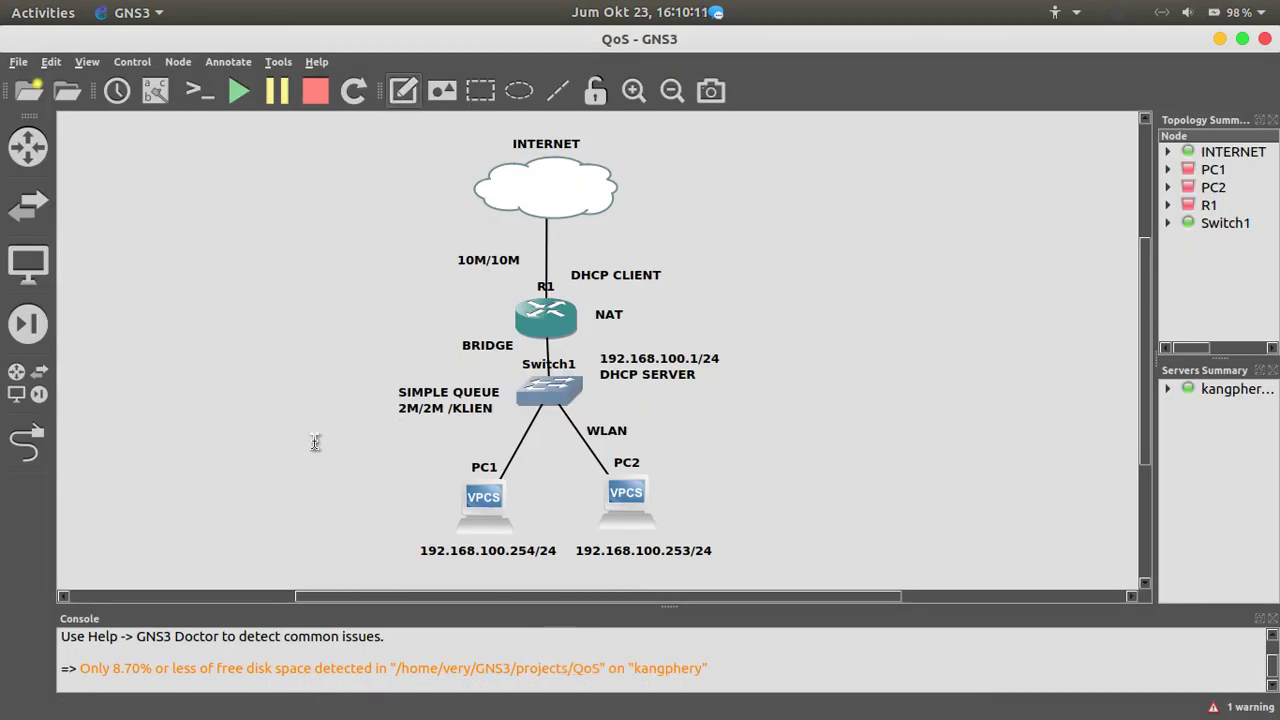
{"action": "left_click", "coordinate": [400, 430]}
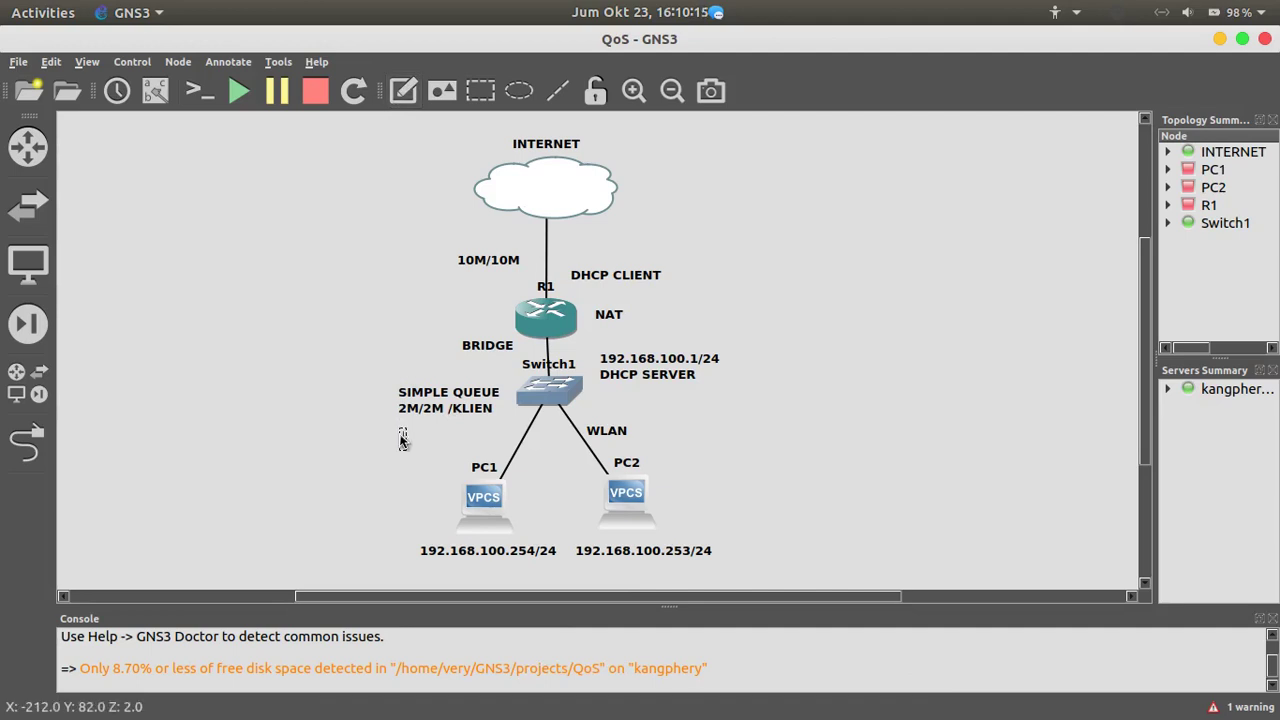
{"action": "type", "text": "PCQ"}
{"action": "left_click", "coordinate": [893, 423]}
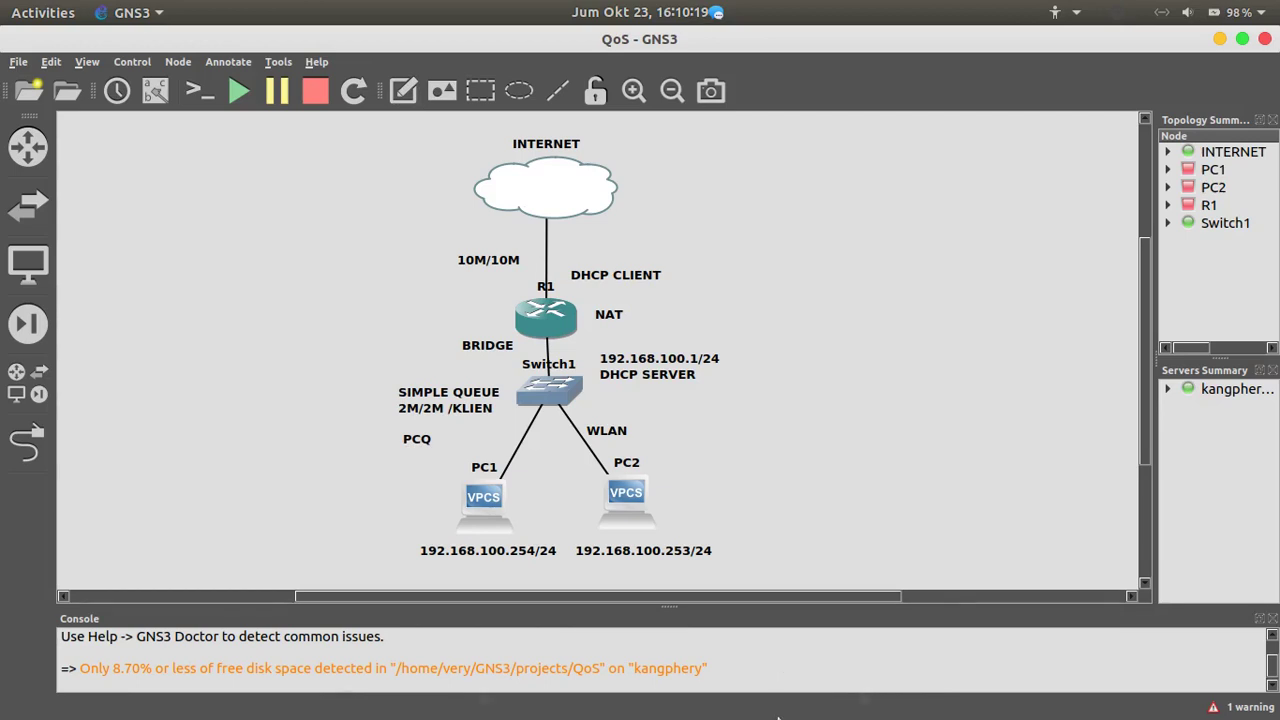
- Switch to WinBox and open the pcq-download-default queue type to examine its settings
{"action": "left_click", "coordinate": [820, 704]}
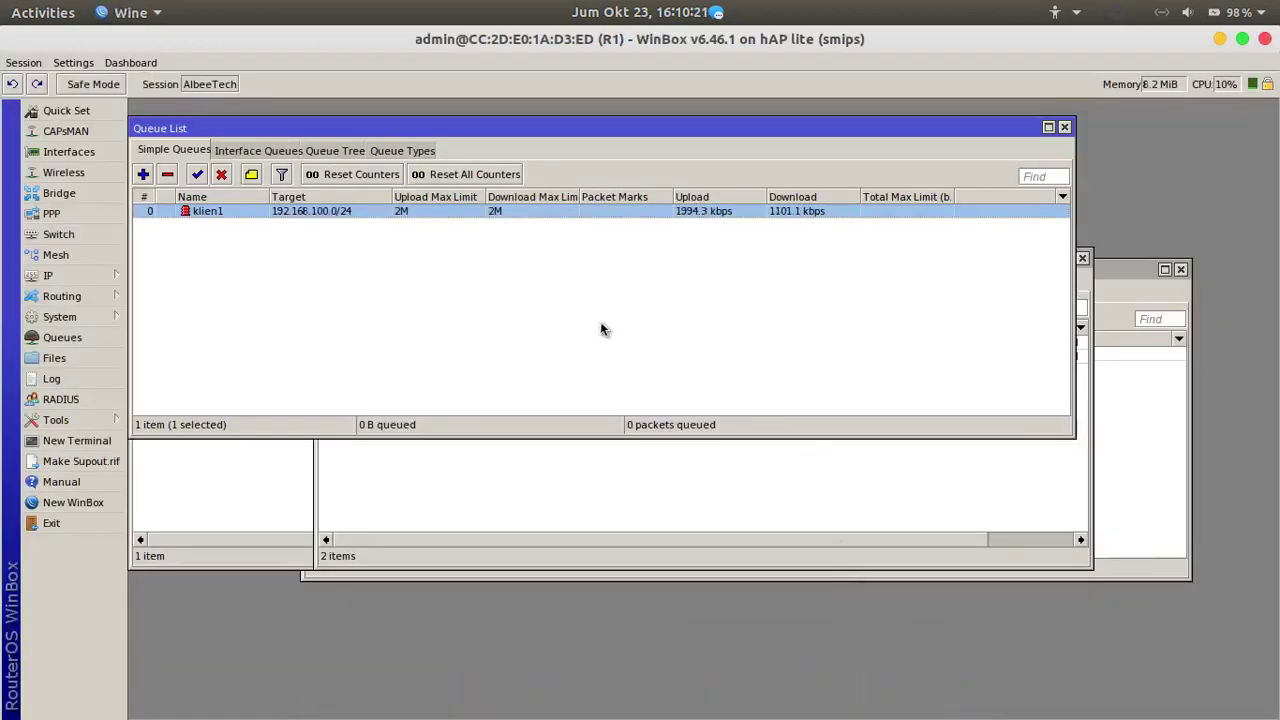
{"action": "left_click", "coordinate": [399, 152]}
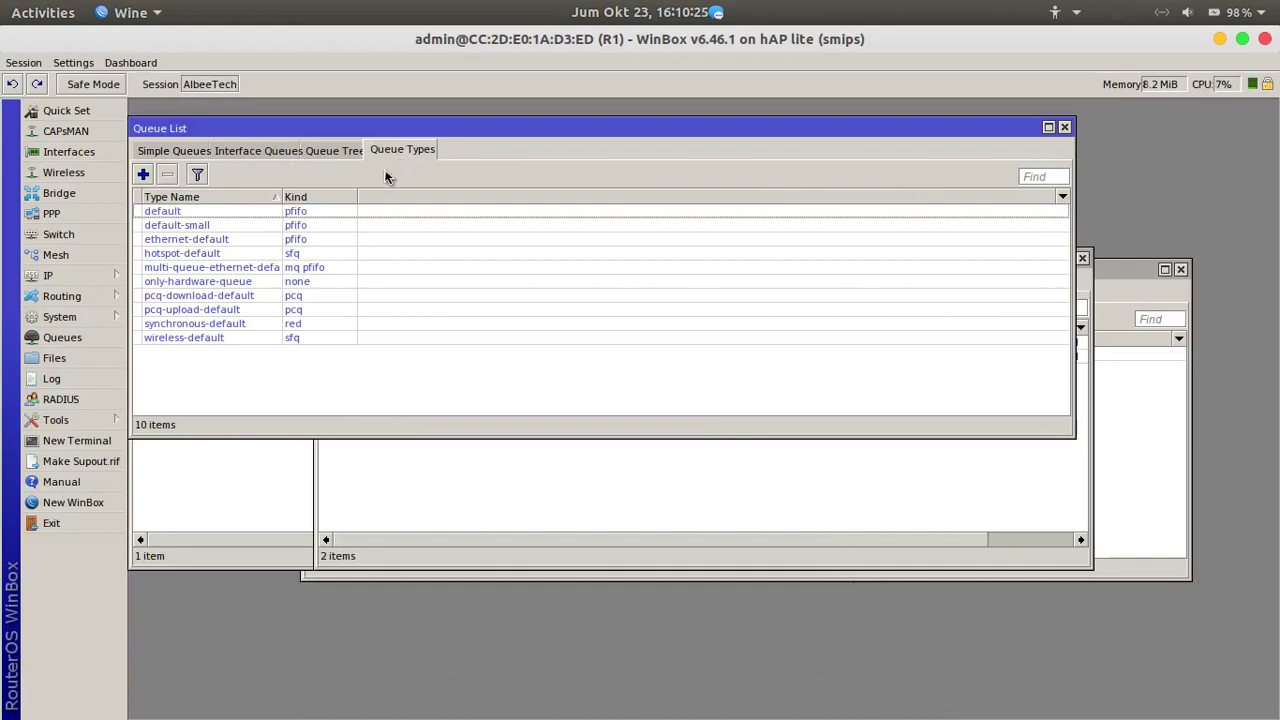
{"action": "double_click", "coordinate": [244, 299]}
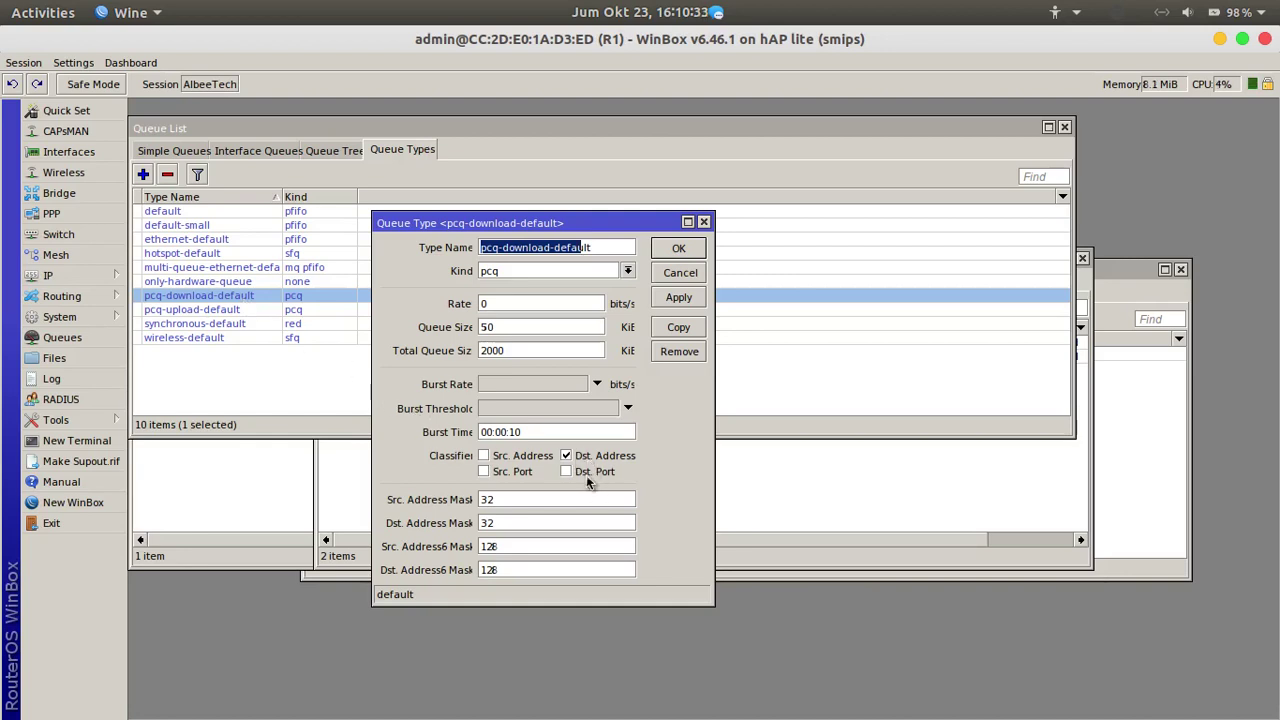
- Compare the pcq-download-default classifier settings in WinBox with the client topology in GNS3, and close the queue type
{"action": "left_click", "coordinate": [548, 691]}
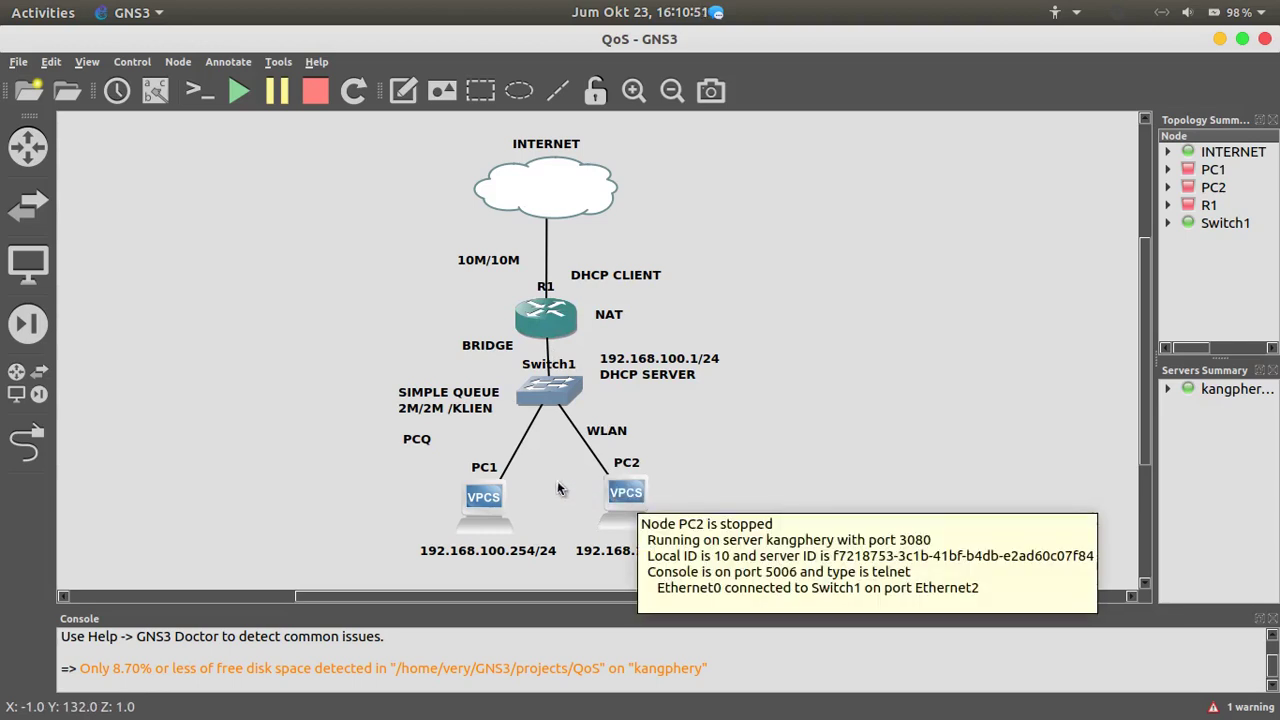
{"action": "mouse_move", "coordinate": [538, 336]}
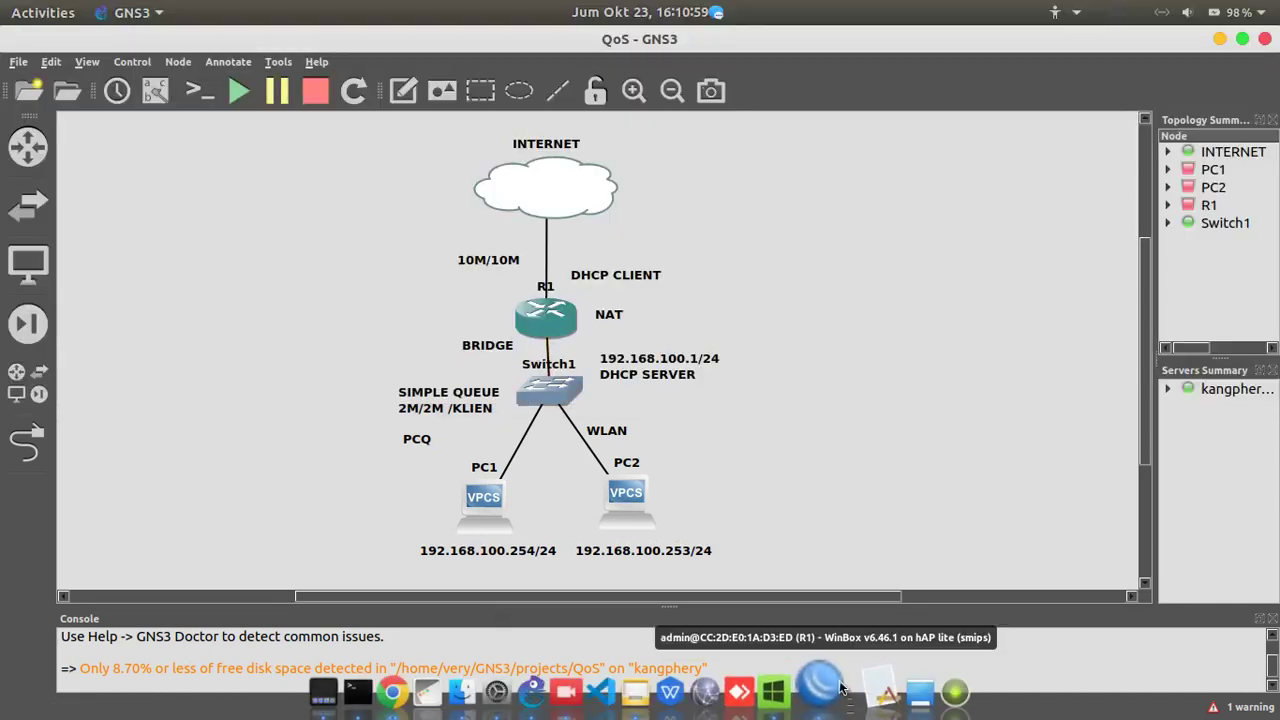
{"action": "left_click", "coordinate": [824, 680]}
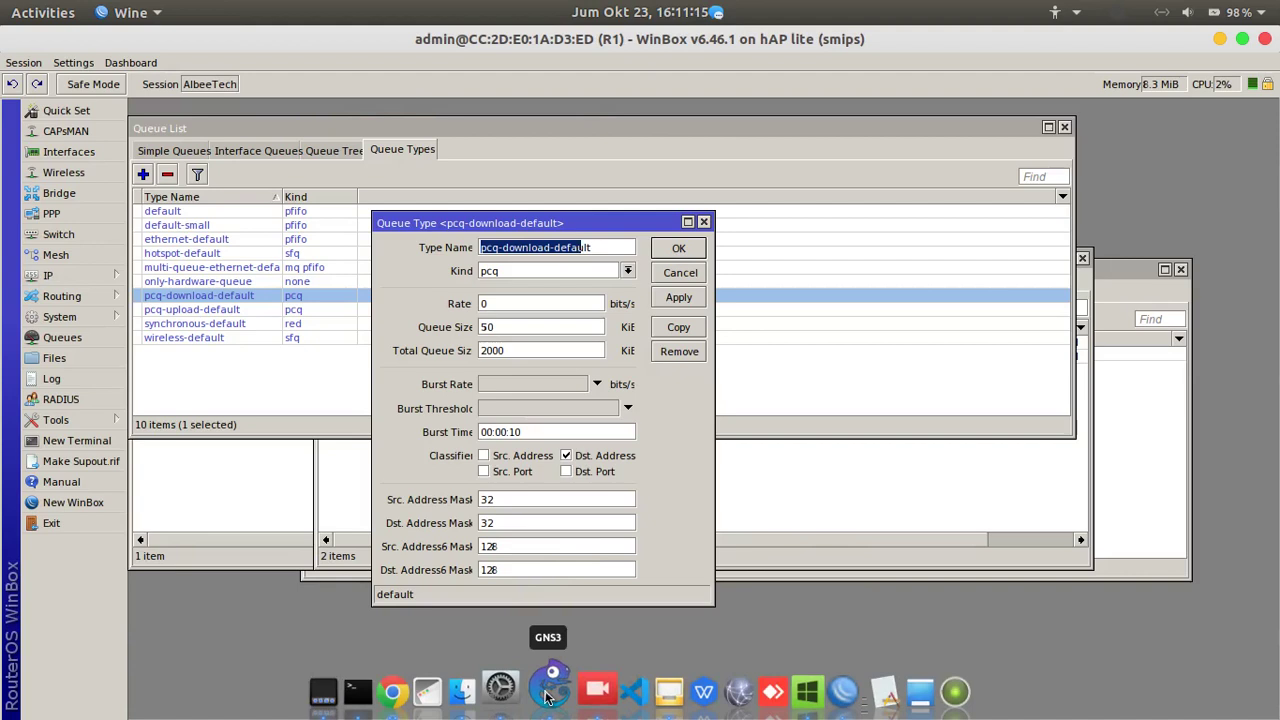
{"action": "left_click", "coordinate": [549, 698]}
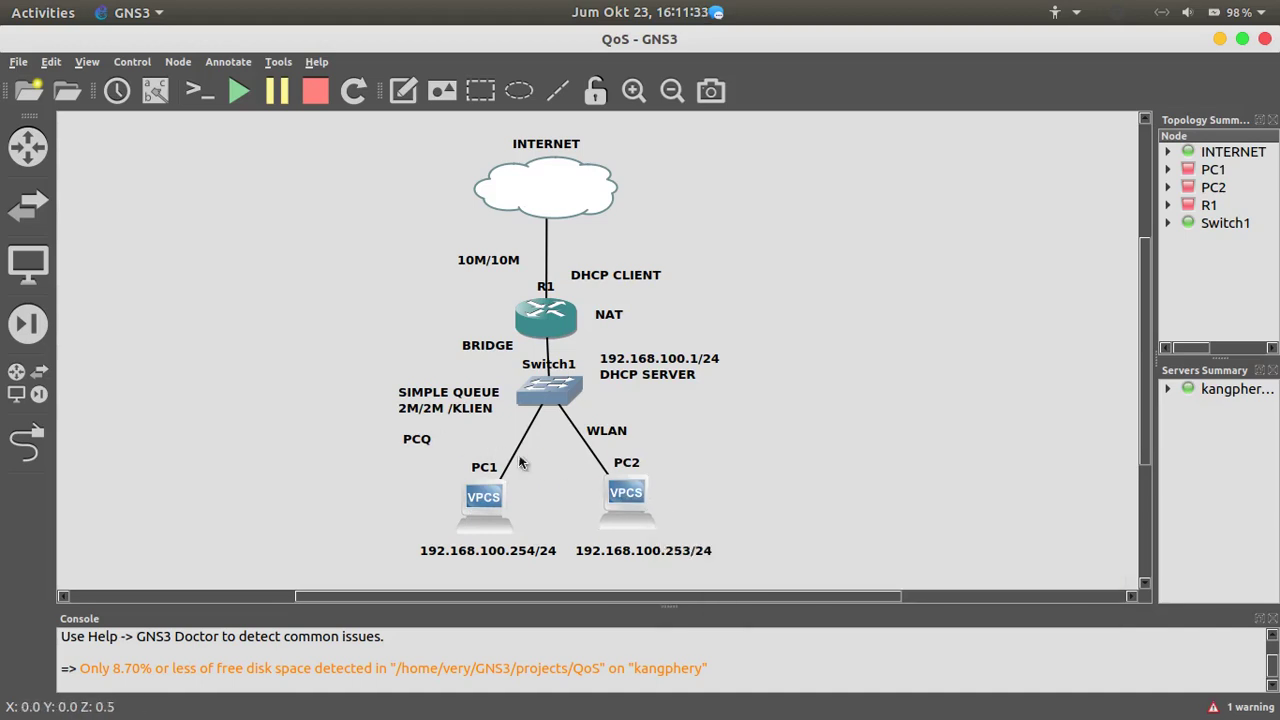
{"action": "left_click", "coordinate": [826, 692]}
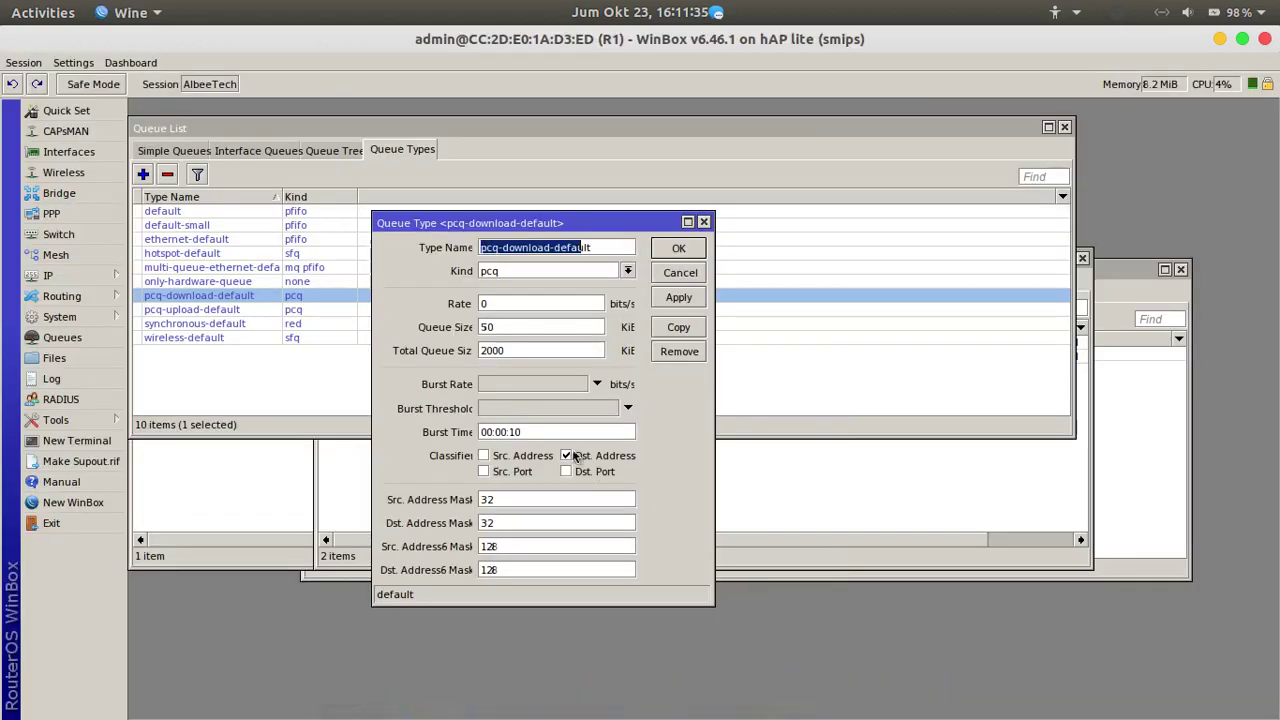
{"action": "left_click", "coordinate": [670, 256]}
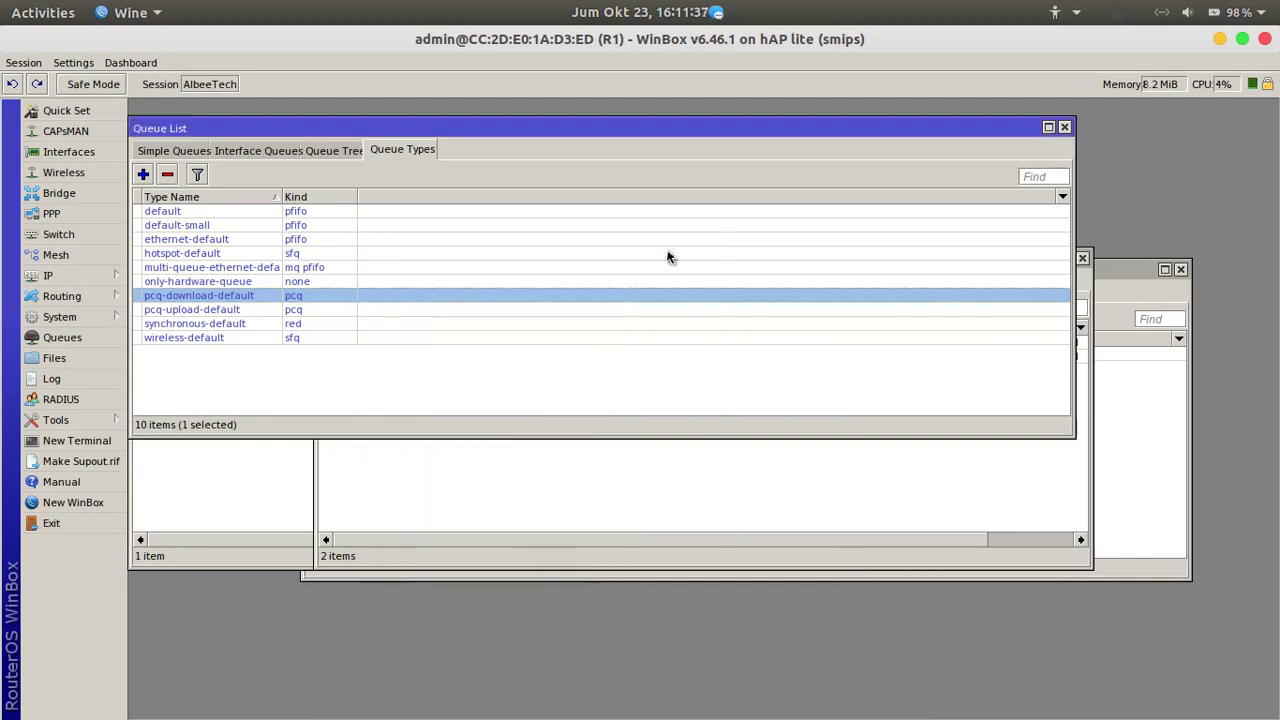
- Set the klien1 simple queue's upload queue type to pcq-upload-default and its download queue type to pcq-download-default
{"action": "left_click", "coordinate": [176, 150]}
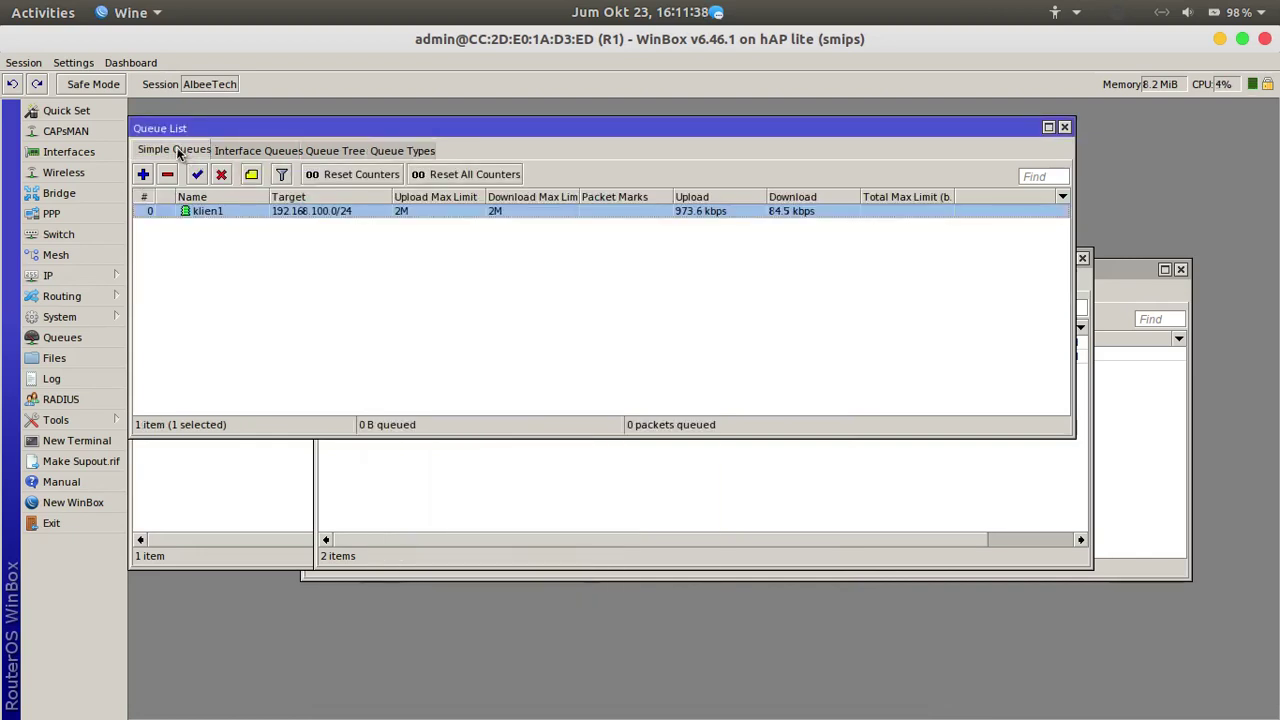
{"action": "double_click", "coordinate": [240, 213]}
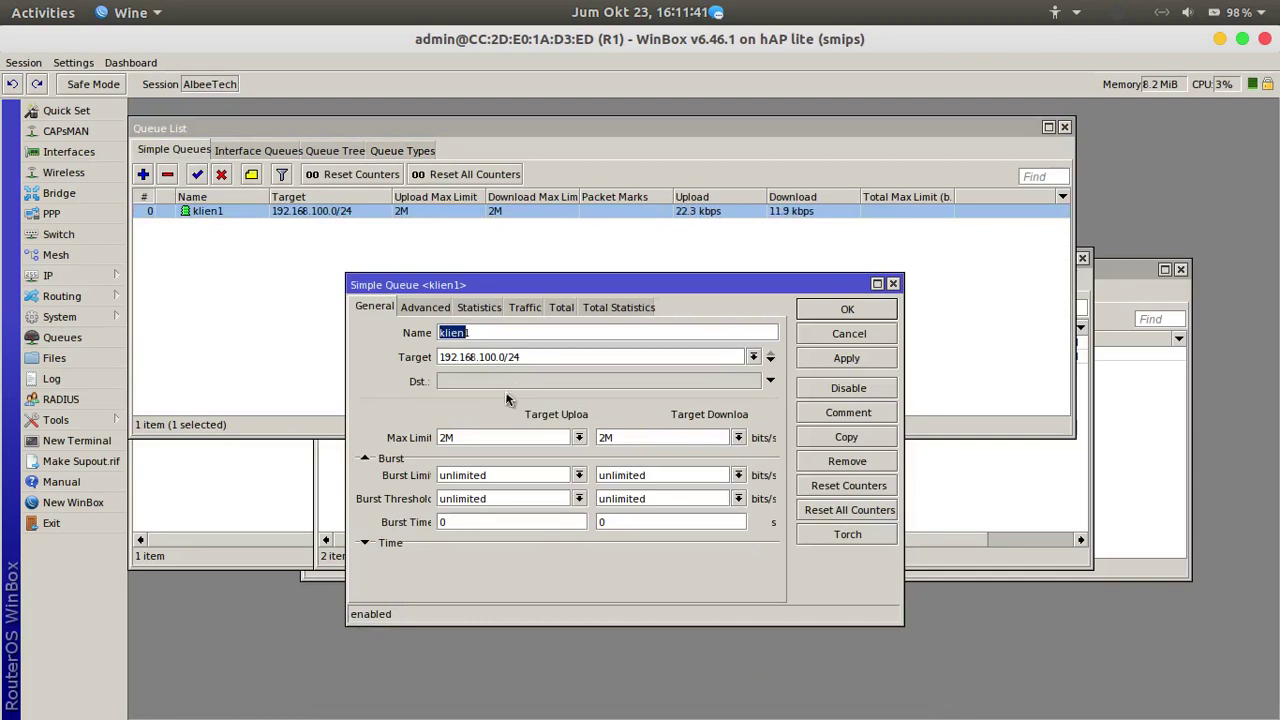
{"action": "left_click", "coordinate": [421, 310]}
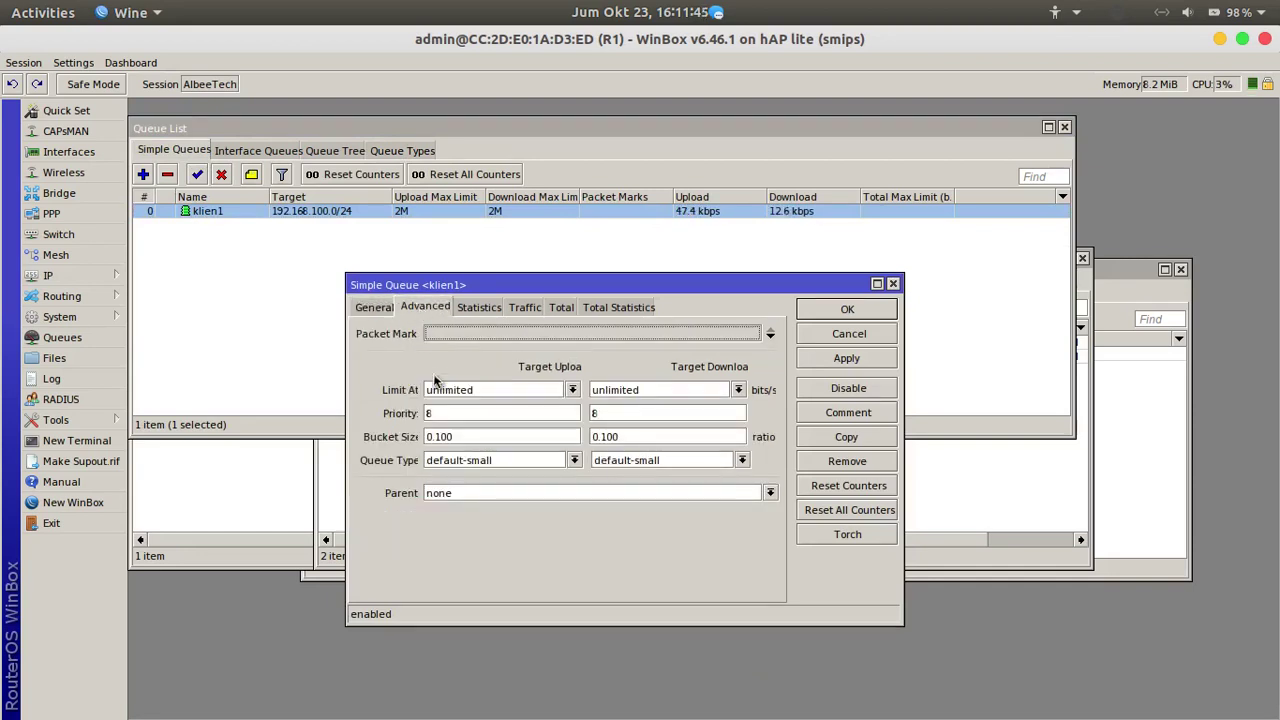
{"action": "left_click", "coordinate": [464, 459]}
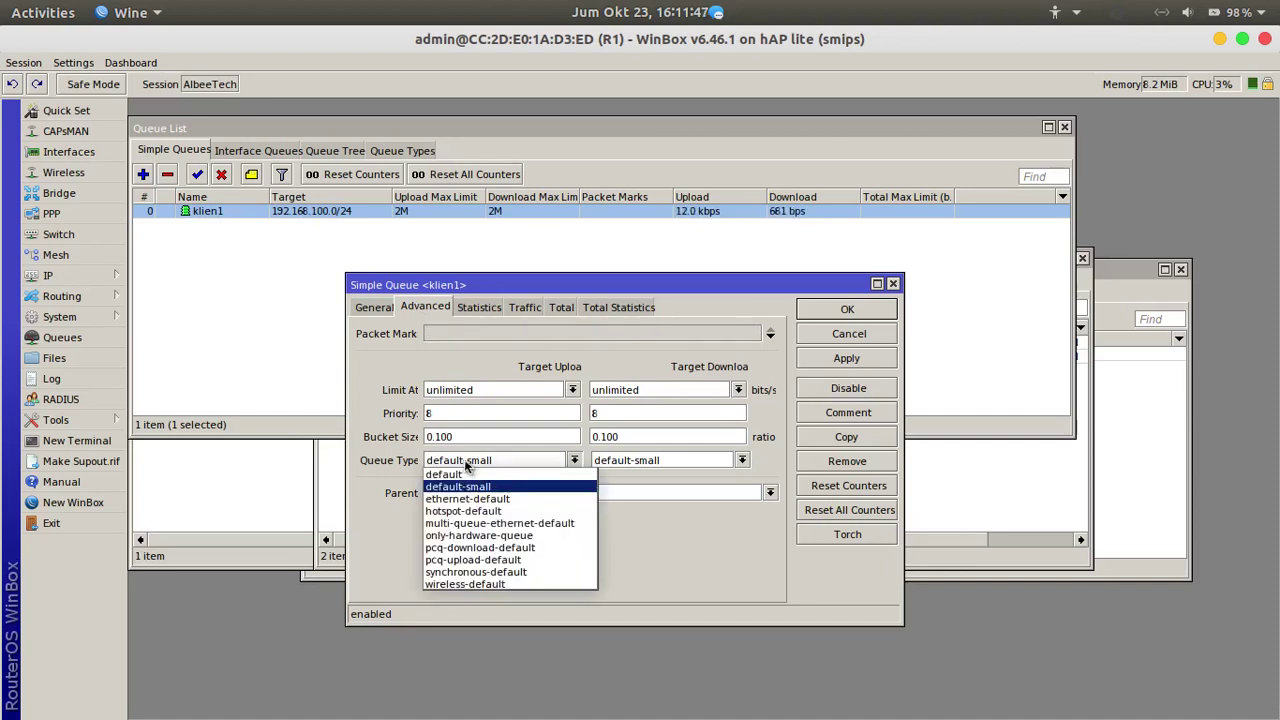
{"action": "left_click", "coordinate": [472, 560]}
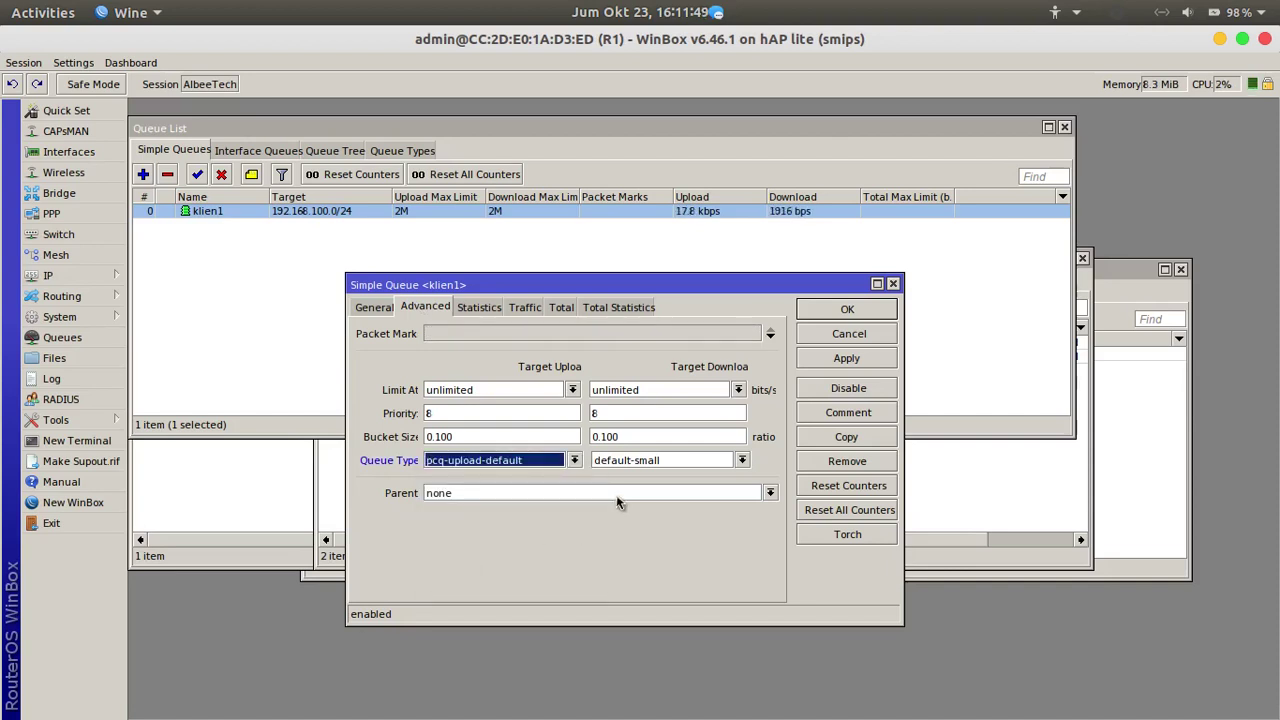
{"action": "left_click", "coordinate": [628, 462]}
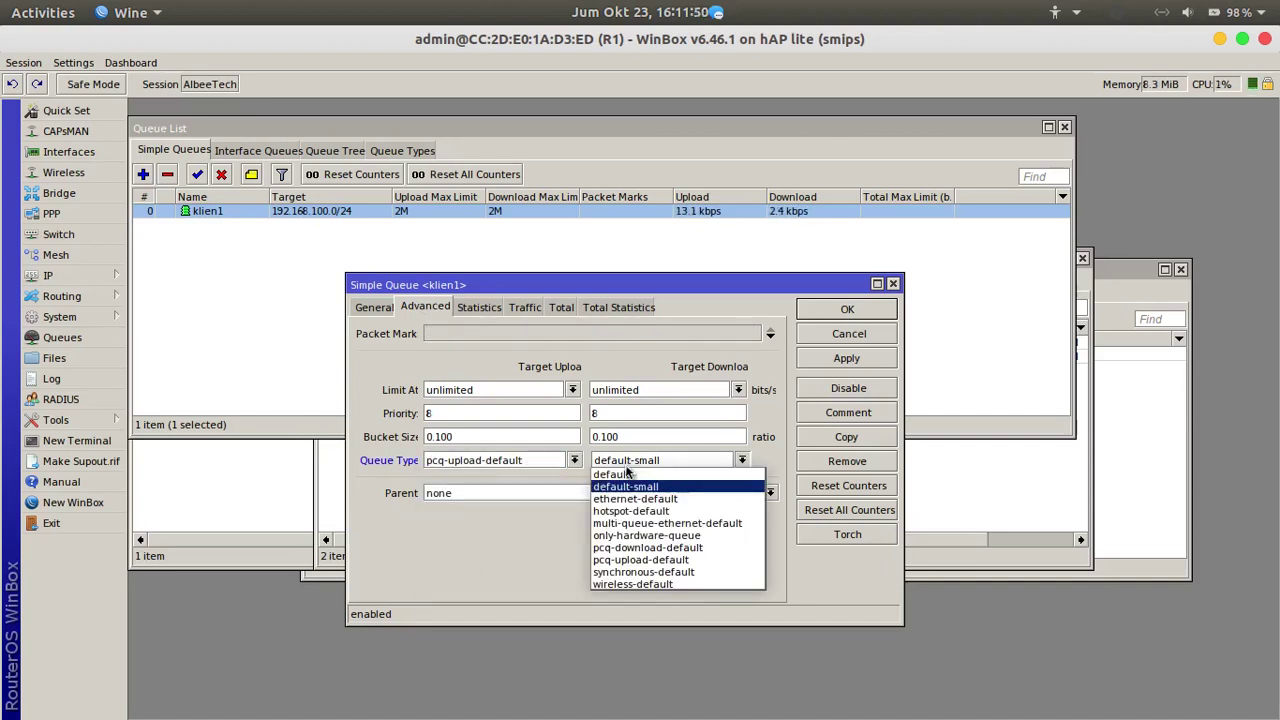
{"action": "left_click", "coordinate": [620, 556]}
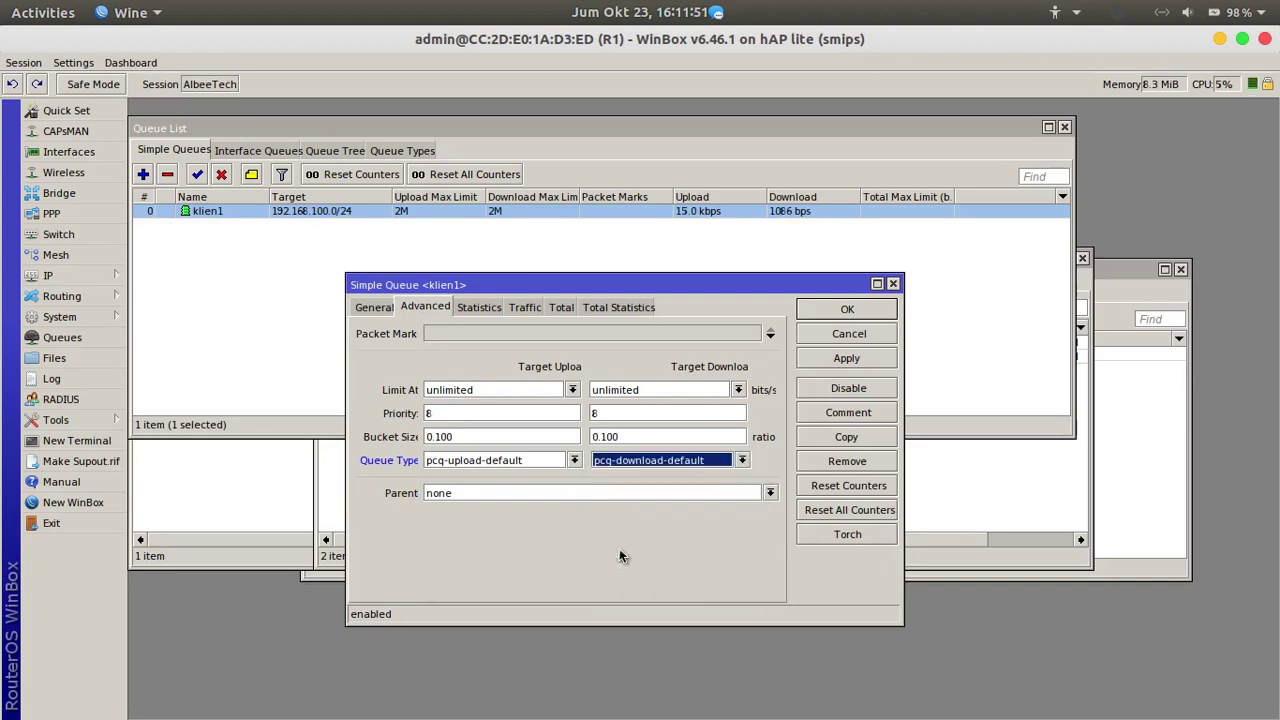
{"action": "left_click", "coordinate": [855, 313]}
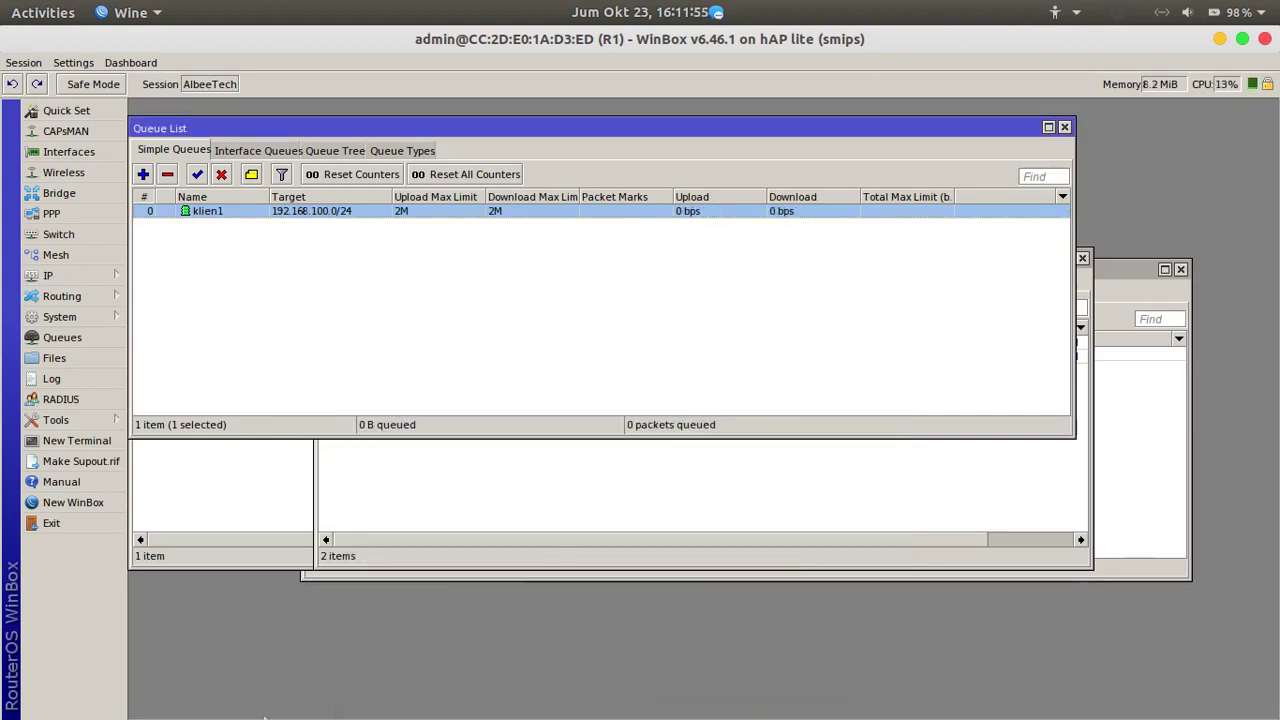
- Switch to the Fast.com window in Google Chrome and run the speed test with the PCQ queue types applied
{"action": "right_click", "coordinate": [410, 693]}
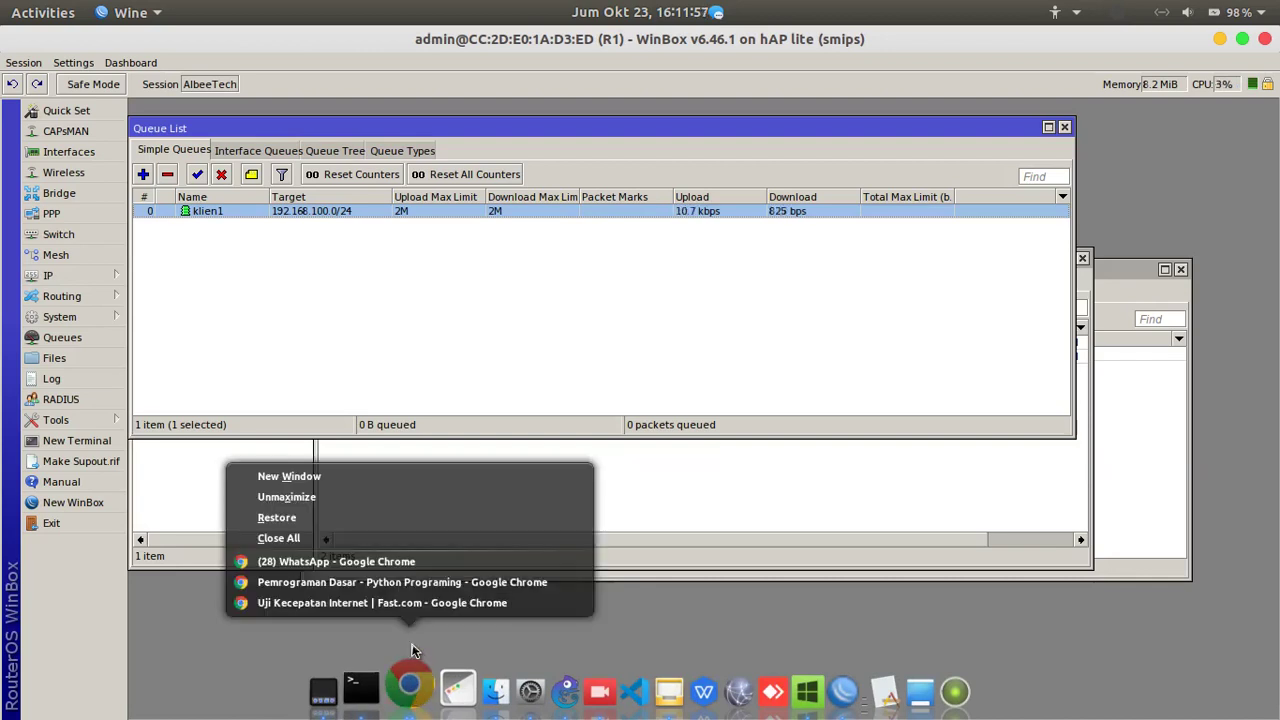
{"action": "left_click", "coordinate": [418, 603]}
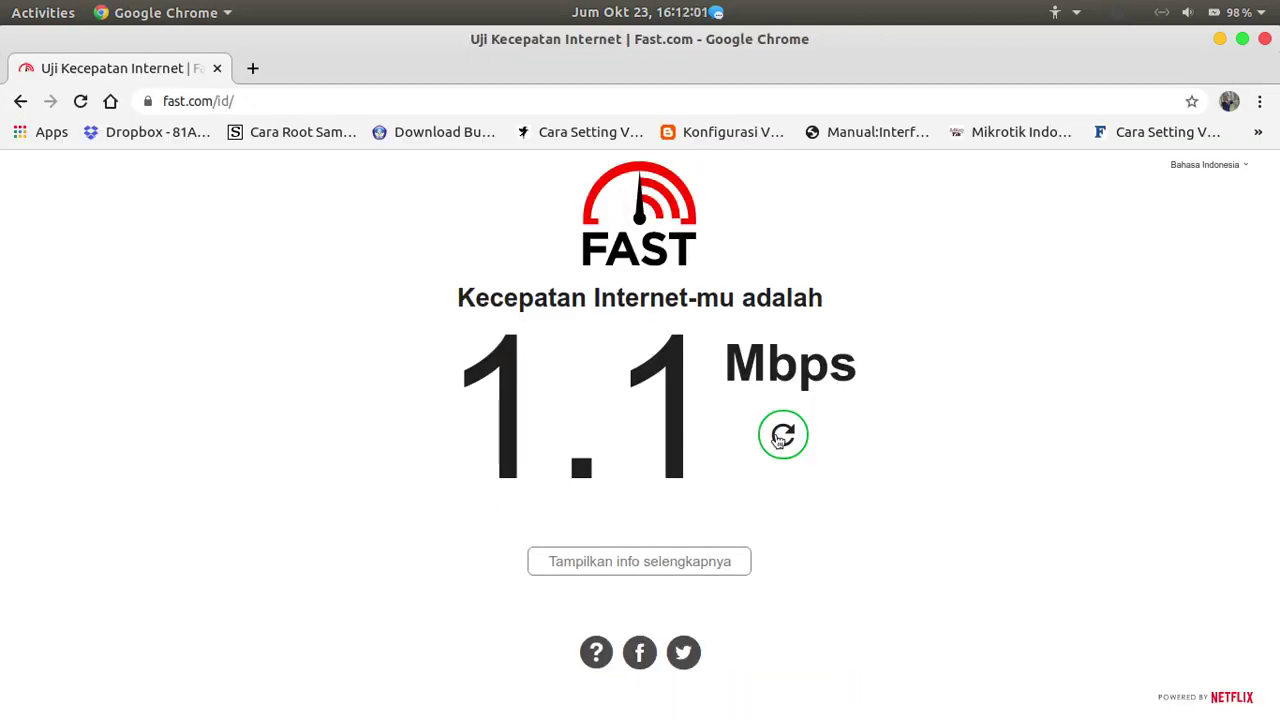
{"action": "left_click", "coordinate": [781, 437]}
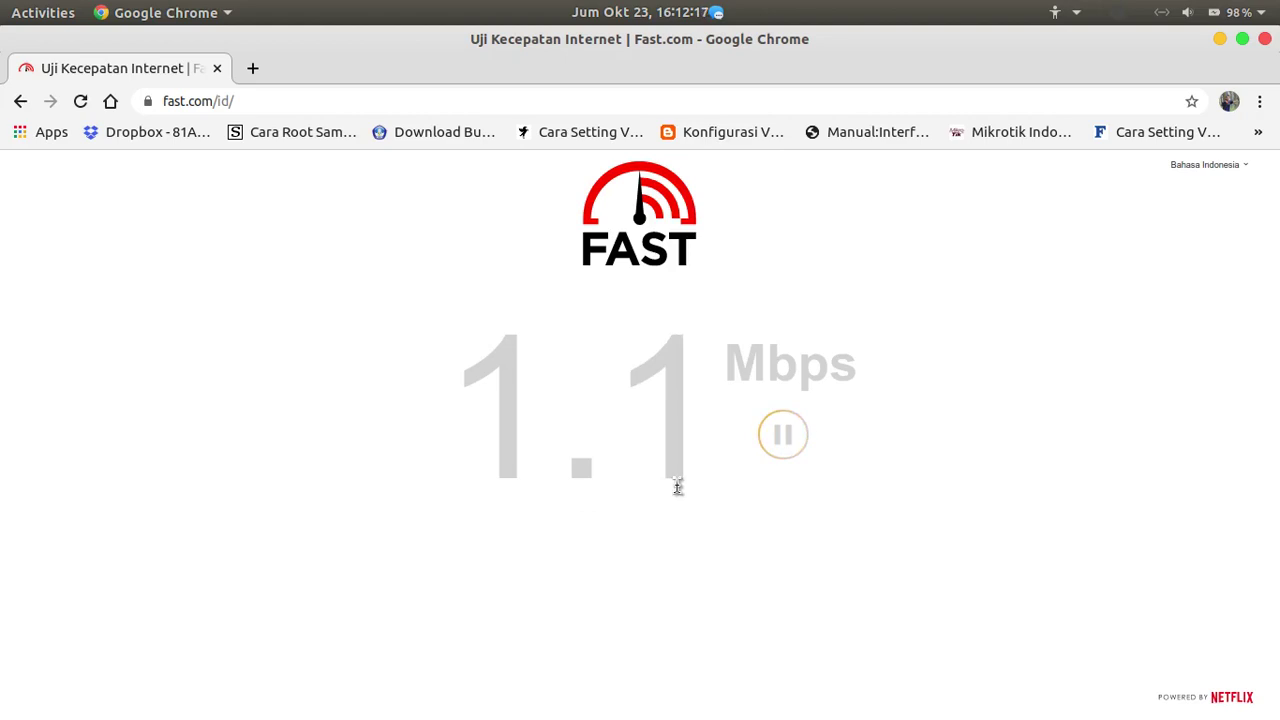
- Switch to WinBox and start Torch on the bridge1 interface
{"action": "mouse_move", "coordinate": [826, 686]}
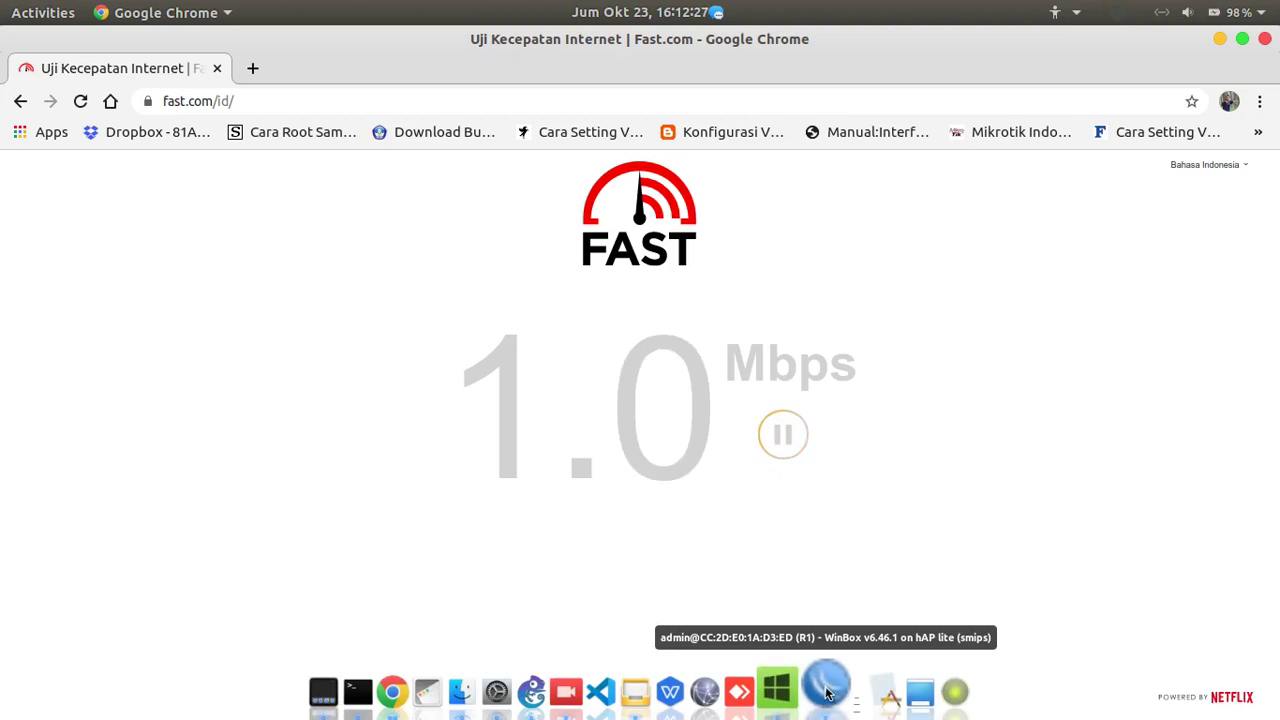
{"action": "left_click", "coordinate": [826, 690]}
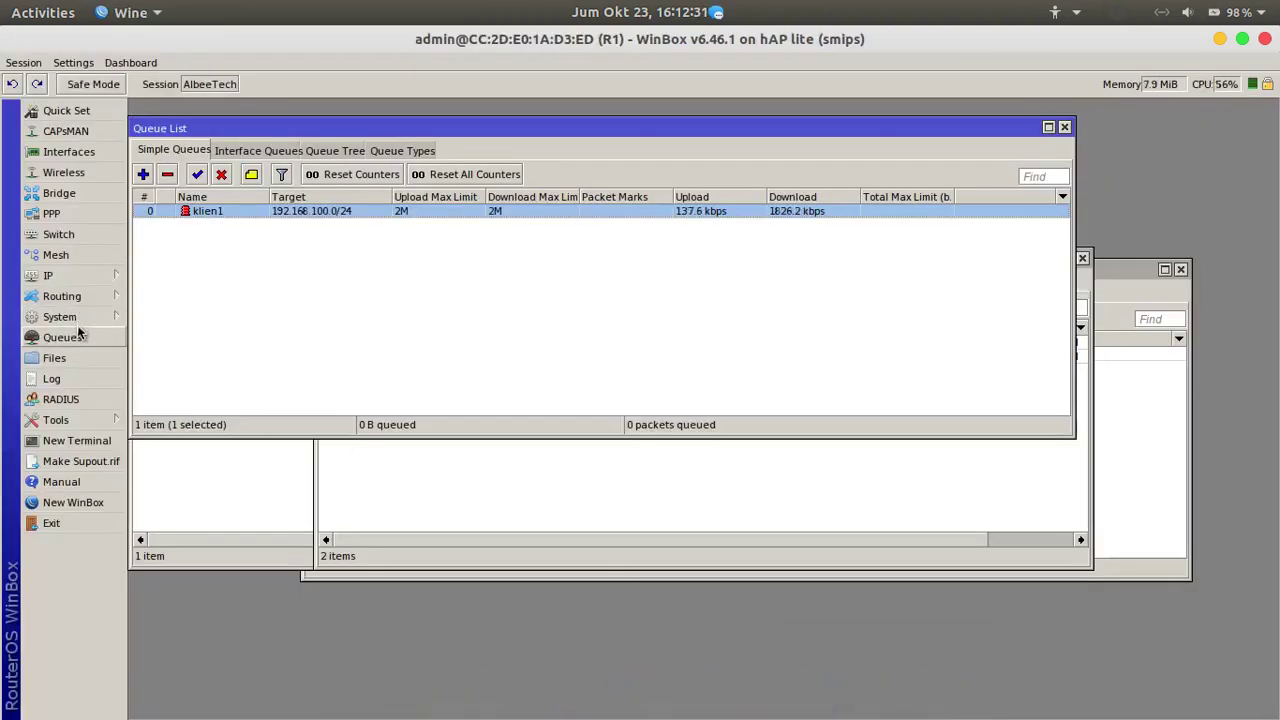
{"action": "left_click", "coordinate": [78, 420]}
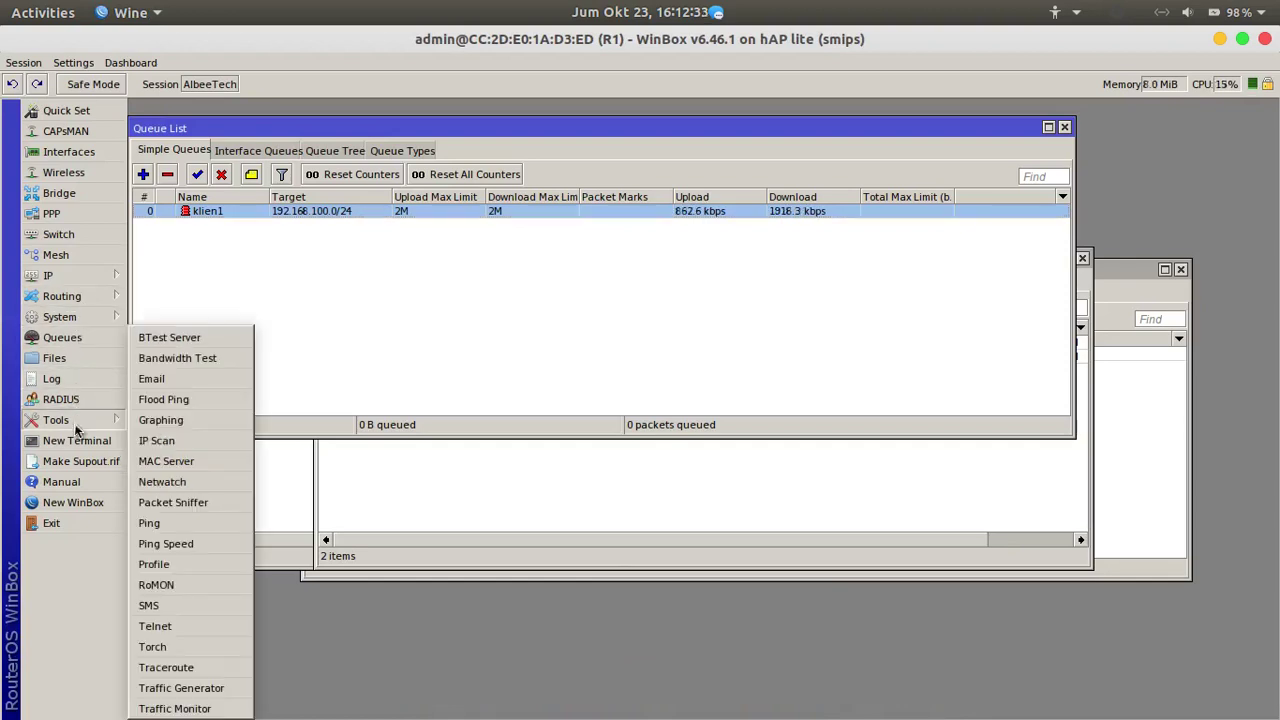
{"action": "left_click", "coordinate": [164, 648]}
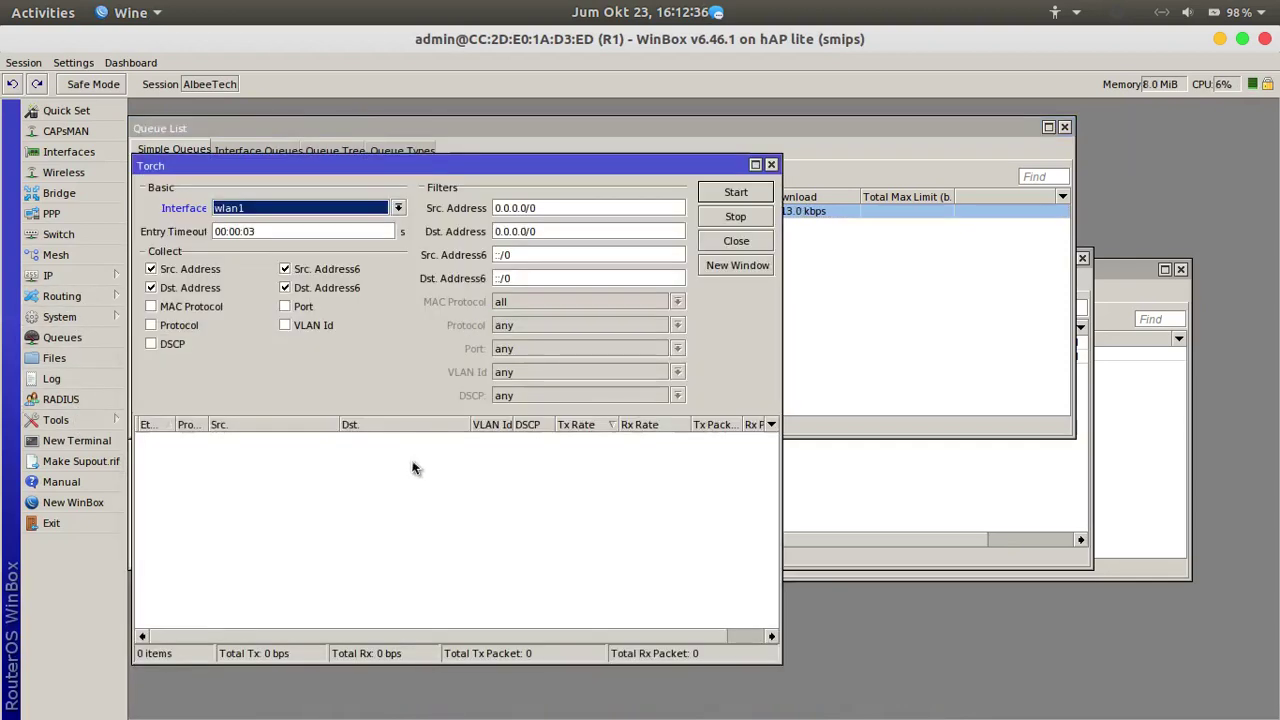
{"action": "left_click", "coordinate": [396, 208]}
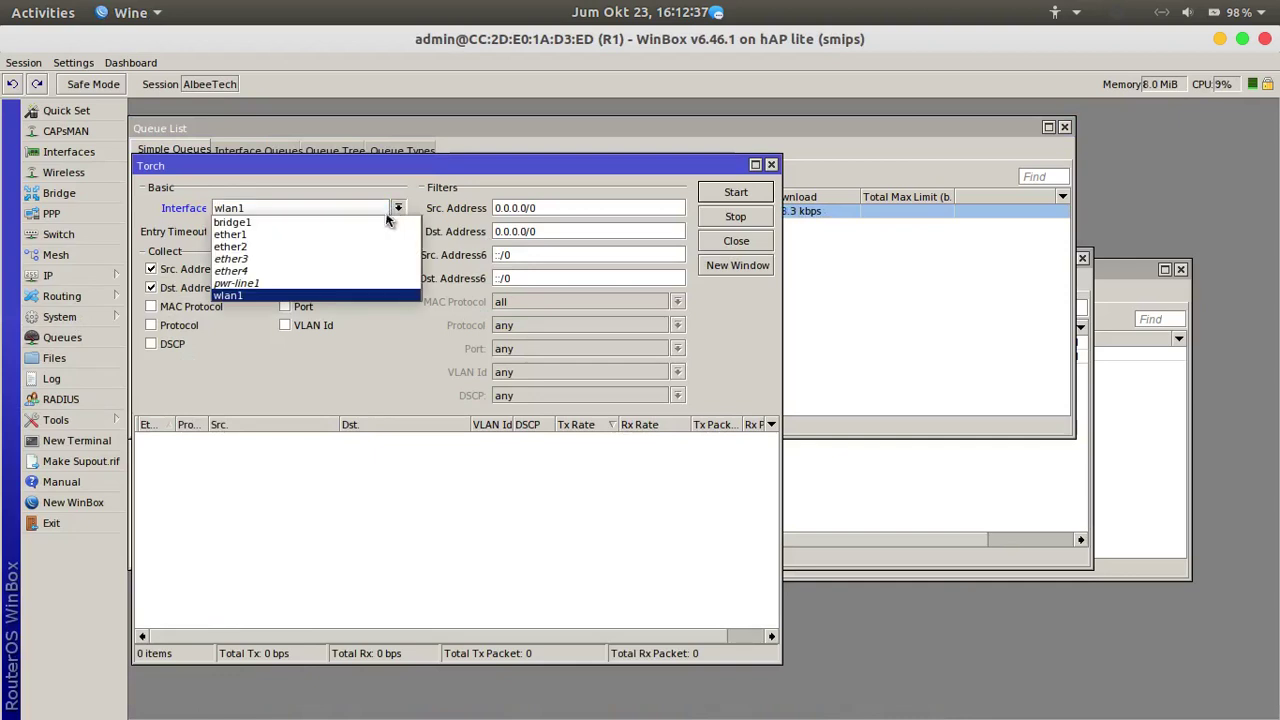
{"action": "left_click", "coordinate": [313, 222]}
{"action": "left_click", "coordinate": [724, 196]}
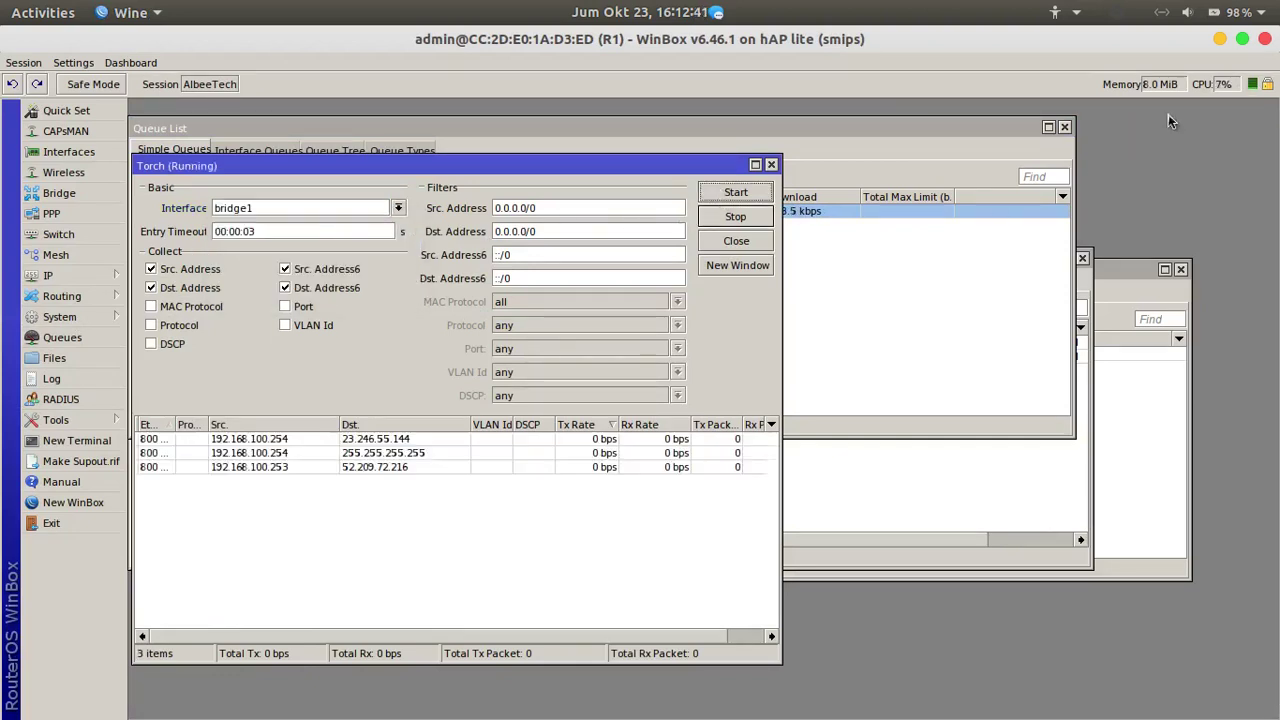
- Restore the WinBox window to a smaller size beside the Fast.com result and rerun the speed test in Google Chrome
{"action": "left_click", "coordinate": [1242, 39]}
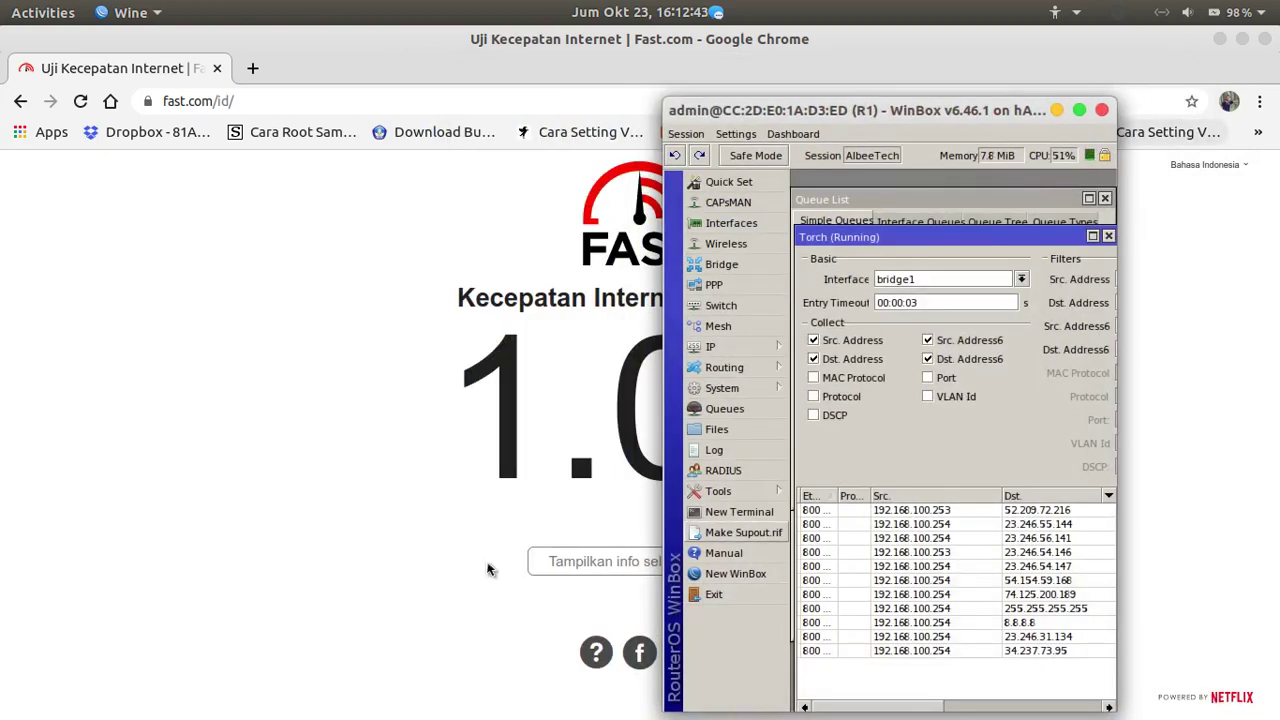
{"action": "left_click_drag", "start_coordinate": [903, 99], "coordinate": [370, 57]}
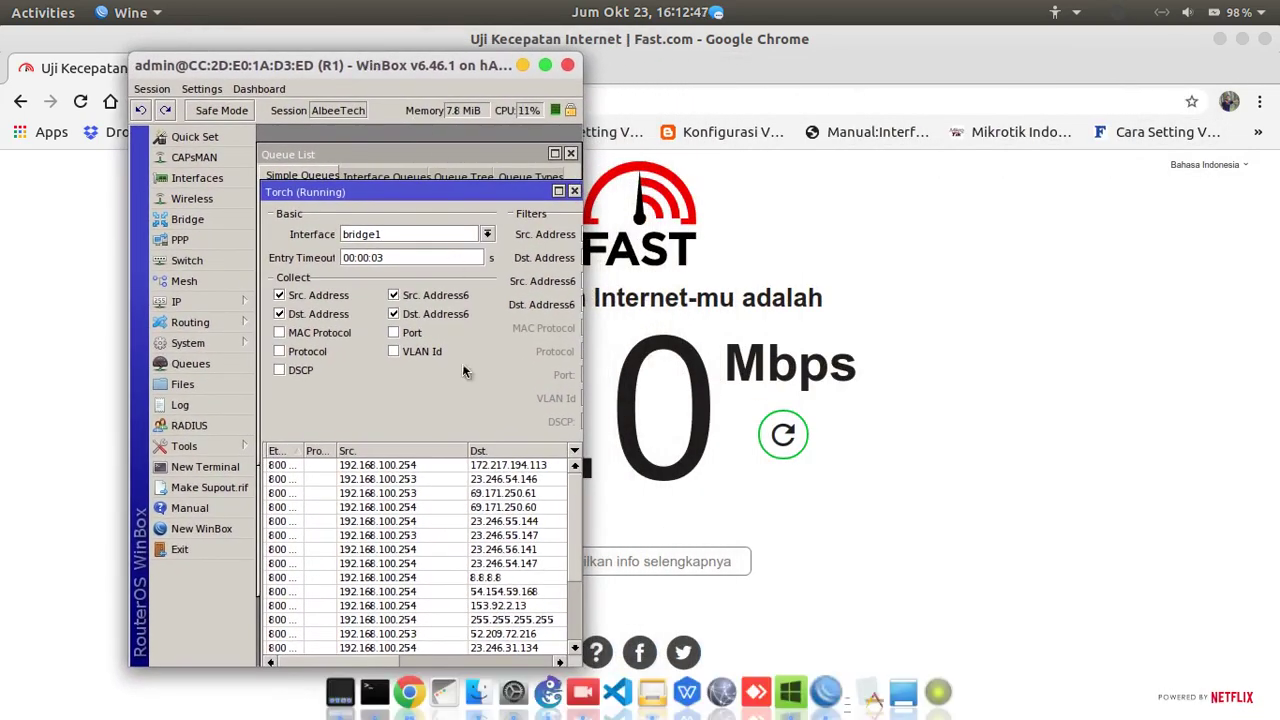
{"action": "left_click_drag", "start_coordinate": [318, 661], "coordinate": [380, 660]}
{"action": "left_click", "coordinate": [783, 434]}
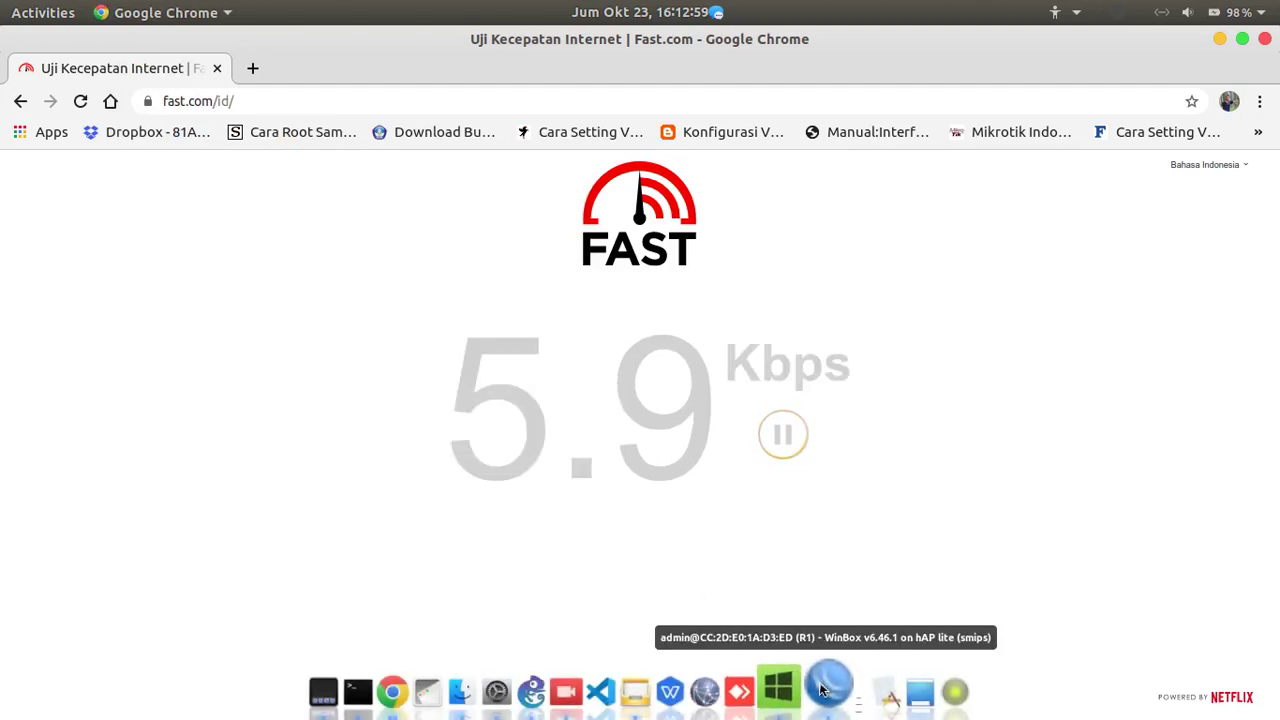
- Switch back to WinBox and examine the Tx and Rx rates of the client addresses in Torch
{"action": "left_click", "coordinate": [829, 686]}
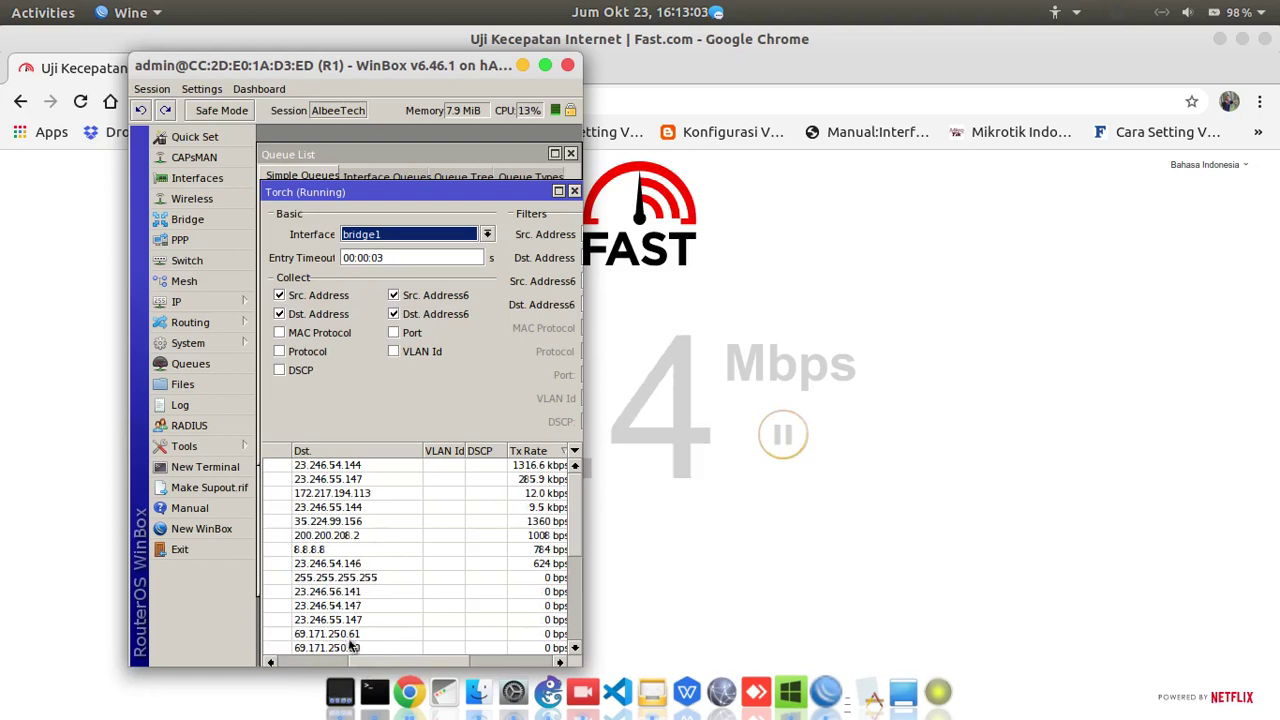
{"action": "left_click_drag", "start_coordinate": [352, 660], "coordinate": [391, 657]}
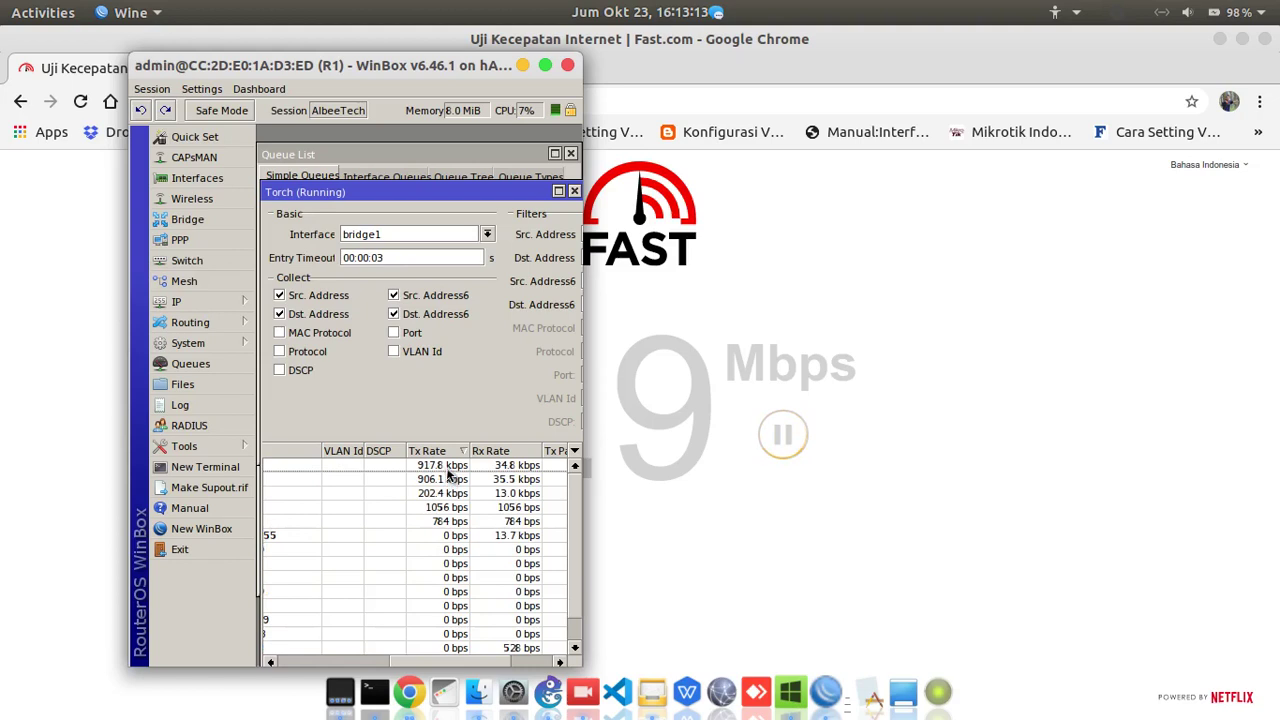
{"action": "left_click_drag", "start_coordinate": [404, 657], "coordinate": [427, 645]}
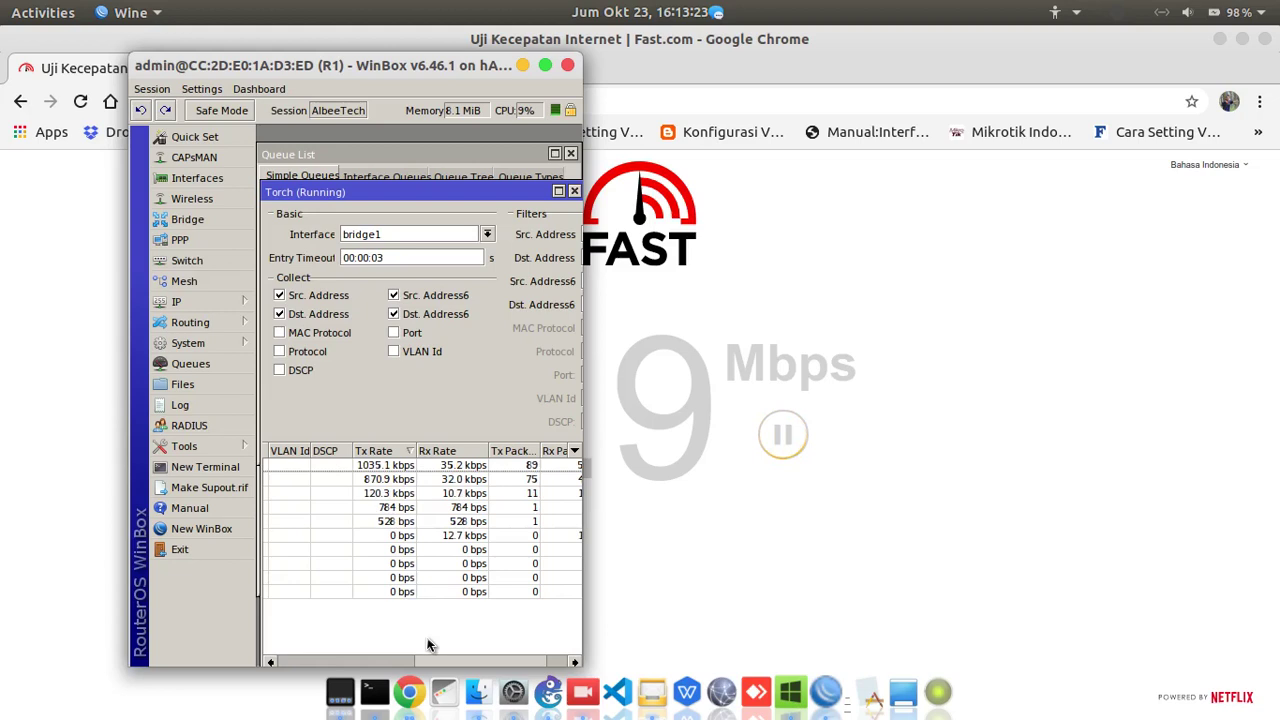
{"action": "left_click_drag", "start_coordinate": [427, 645], "coordinate": [287, 645]}
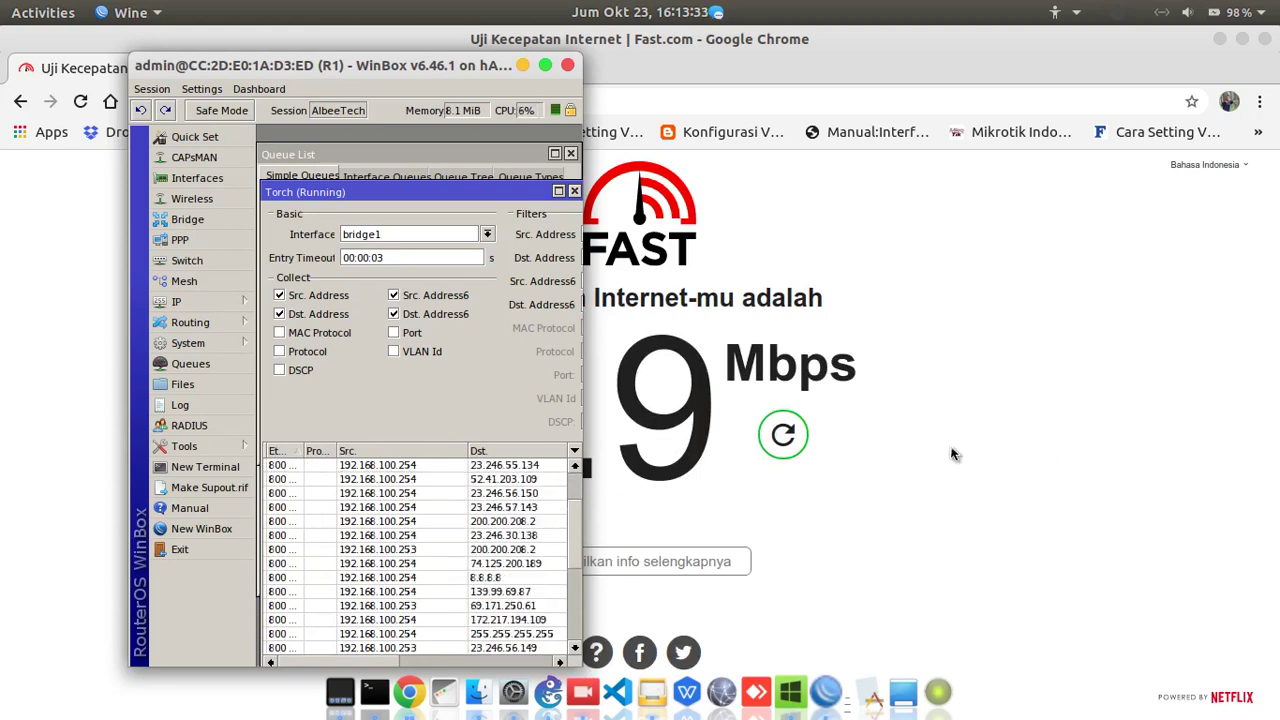
- Run the Fast.com speed test once more in Google Chrome and compare its result with the Torch rates in WinBox
{"action": "left_click", "coordinate": [801, 438]}
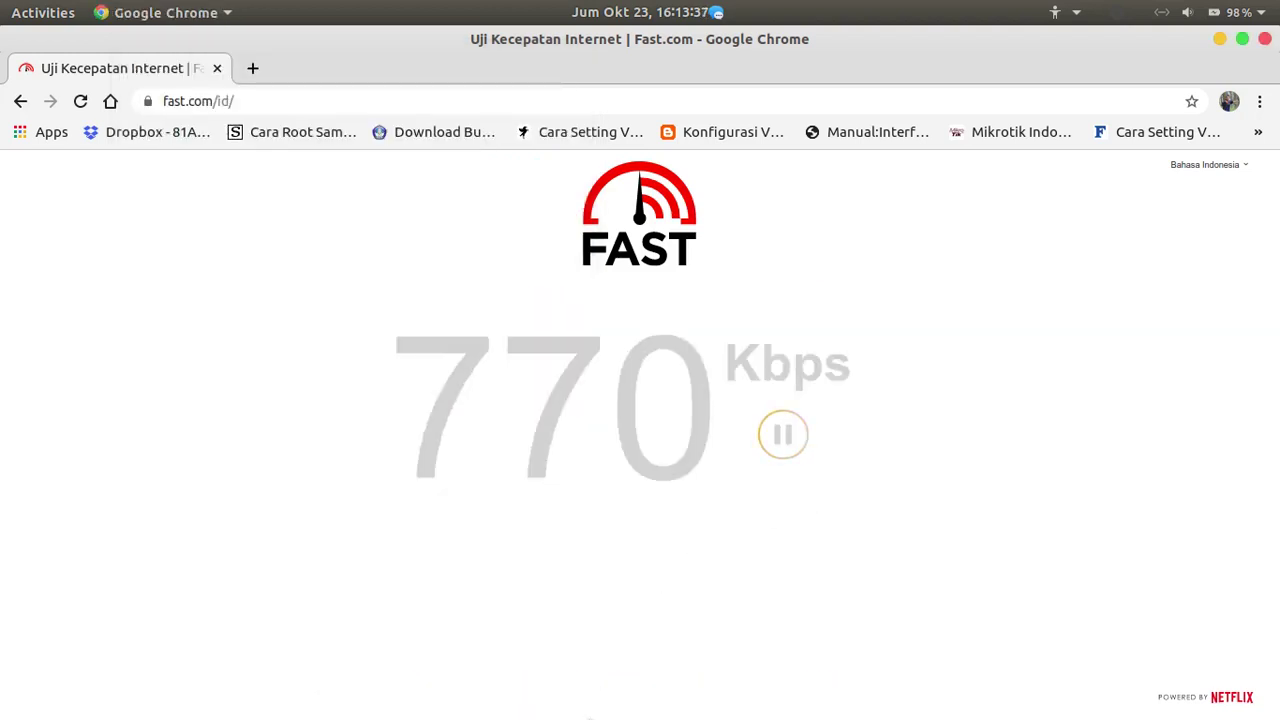
{"action": "mouse_move", "coordinate": [823, 688]}
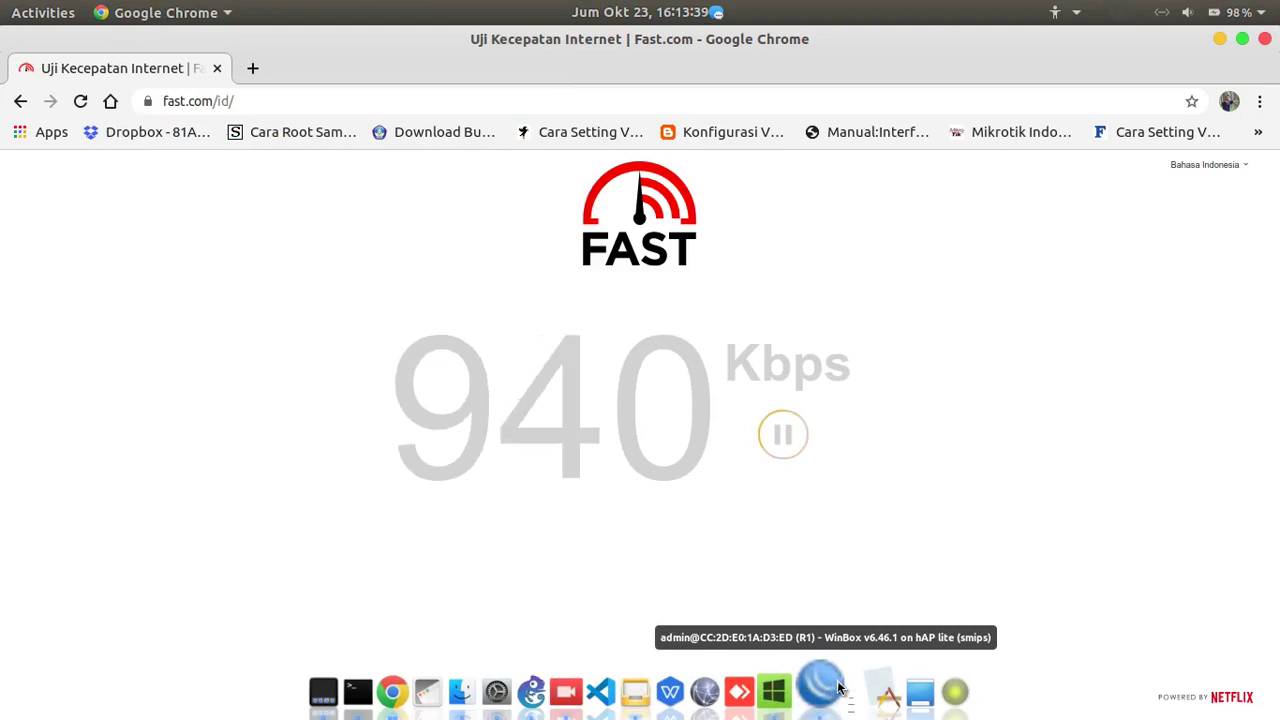
{"action": "left_click", "coordinate": [836, 688]}
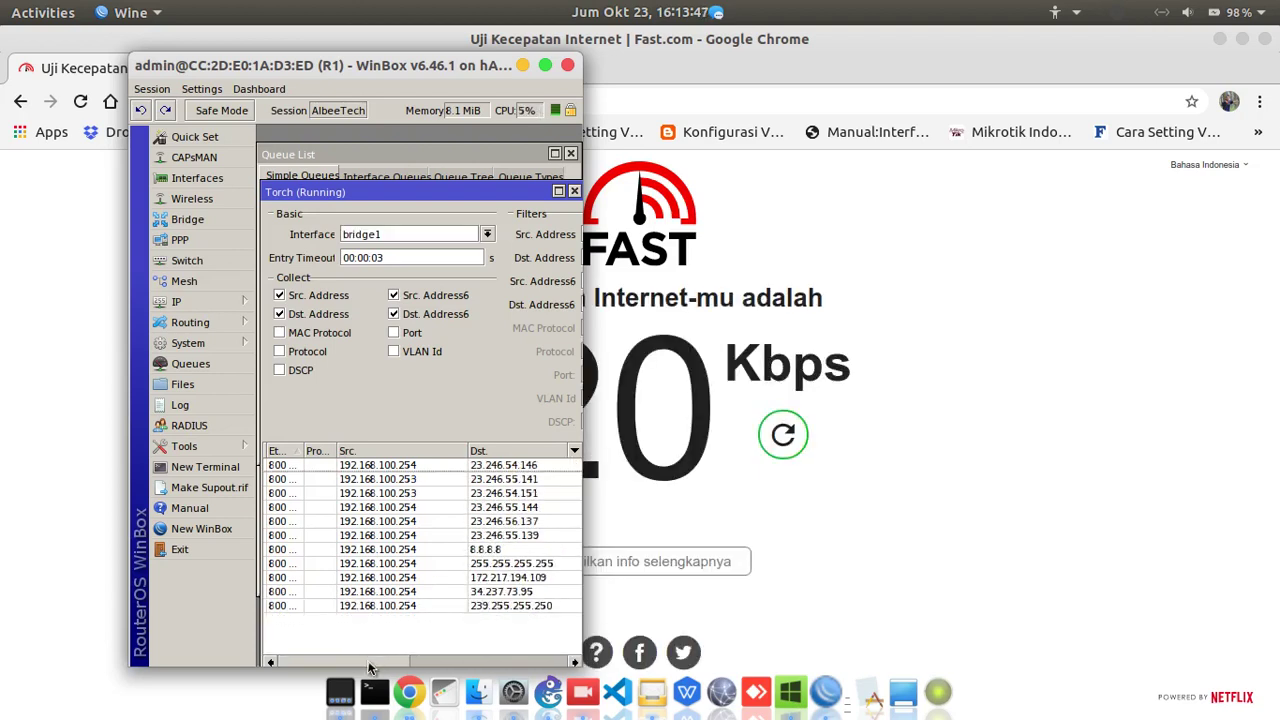
{"action": "left_click_drag", "start_coordinate": [388, 661], "coordinate": [500, 662]}
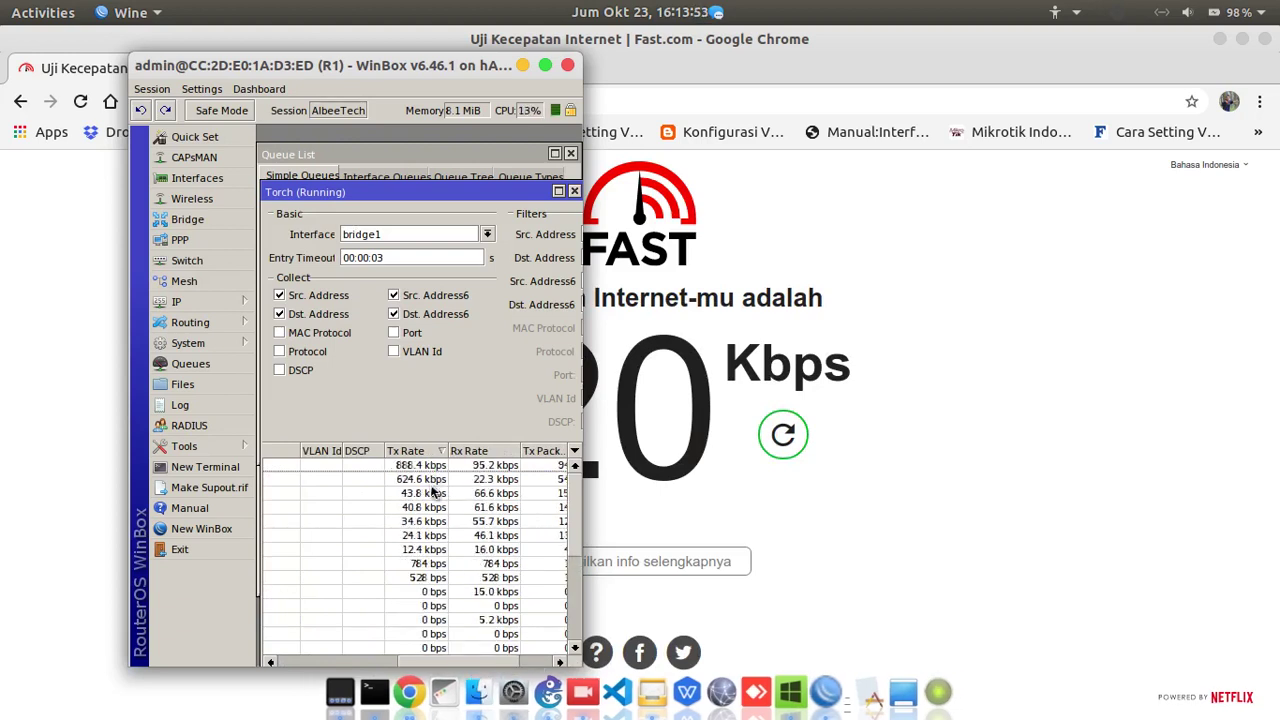
{"action": "left_click", "coordinate": [945, 520]}
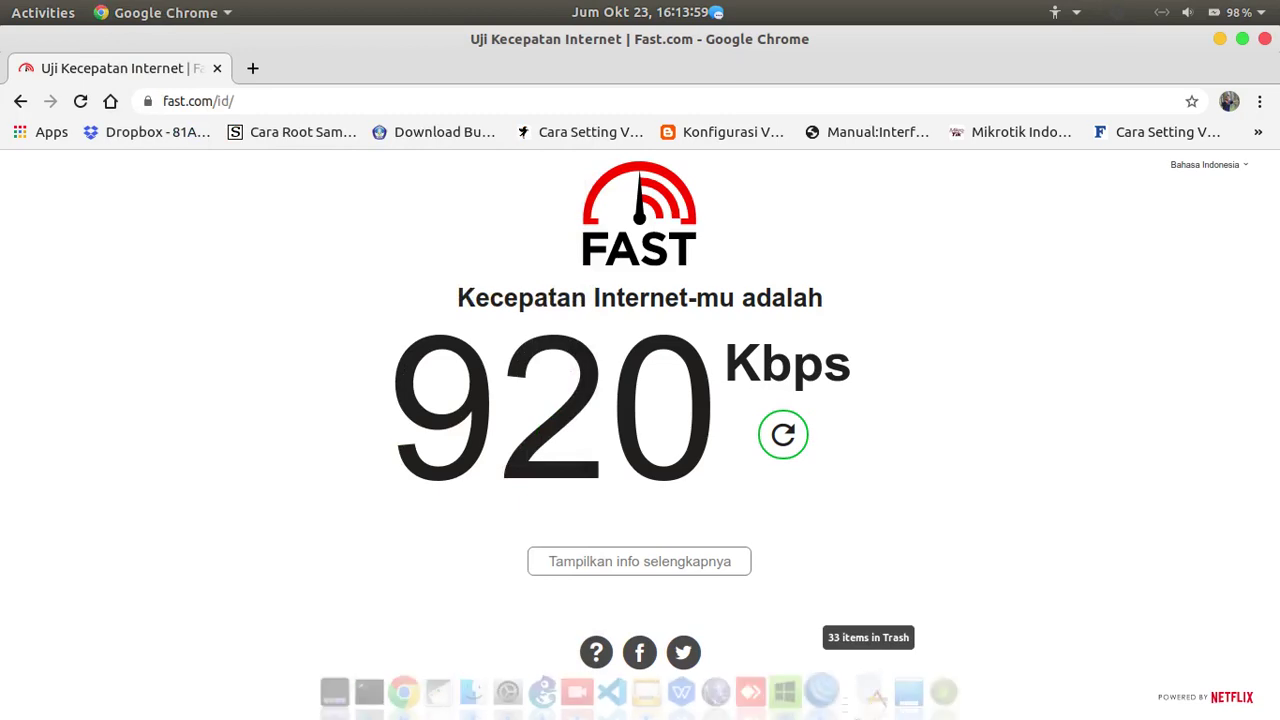
{"action": "left_click", "coordinate": [826, 690]}
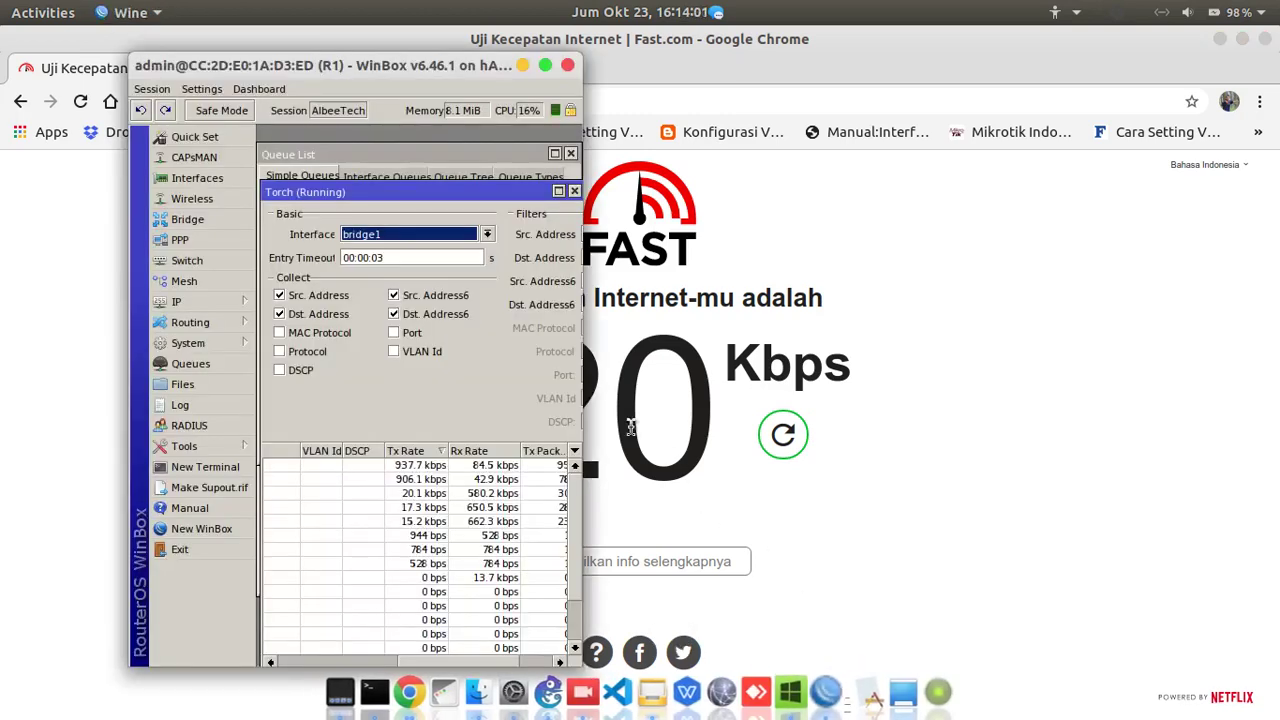
- Maximize WinBox, close Torch, and set the rate of the pcq-download-default queue type to 512k
{"action": "left_click", "coordinate": [544, 66]}
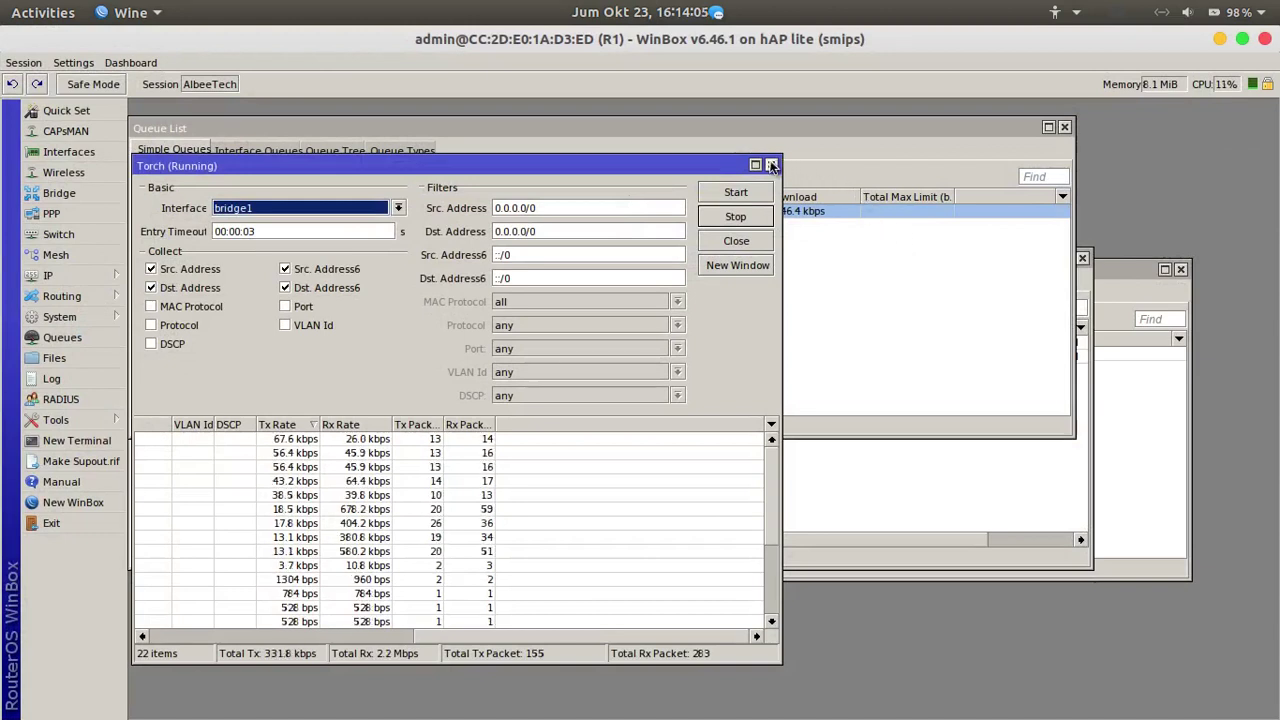
{"action": "left_click", "coordinate": [771, 165]}
{"action": "left_click", "coordinate": [384, 150]}
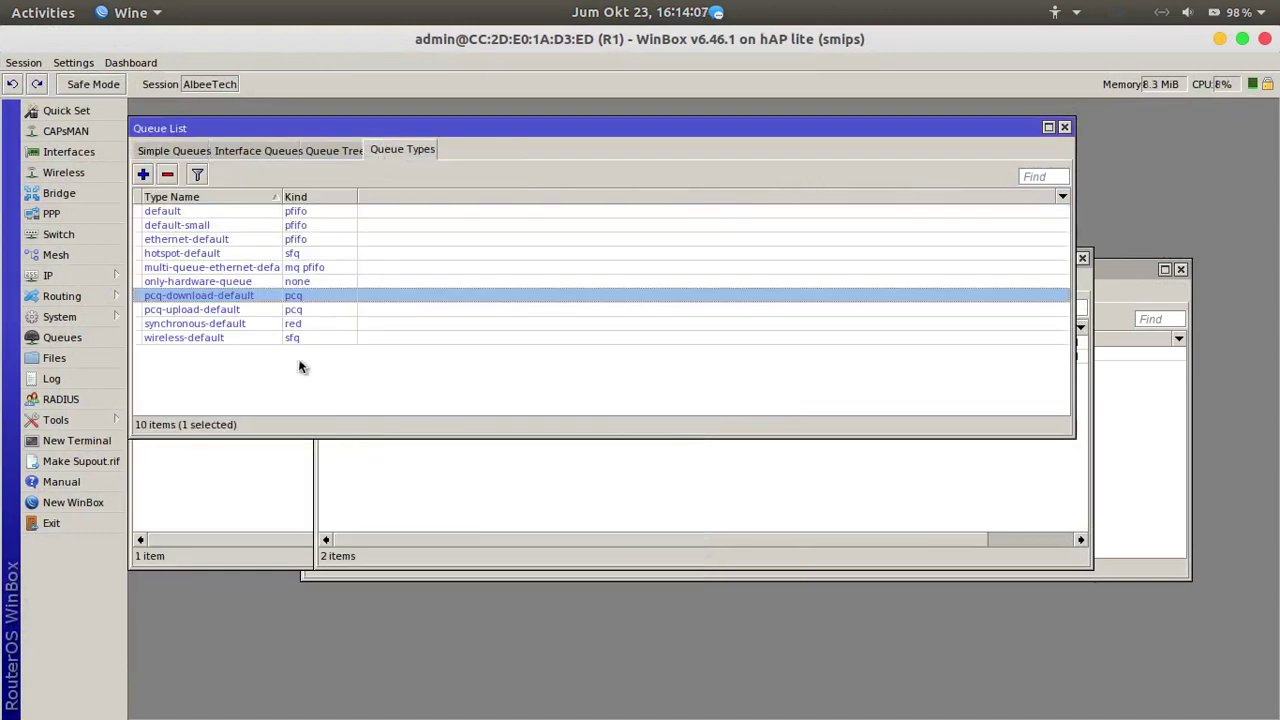
{"action": "double_click", "coordinate": [269, 297]}
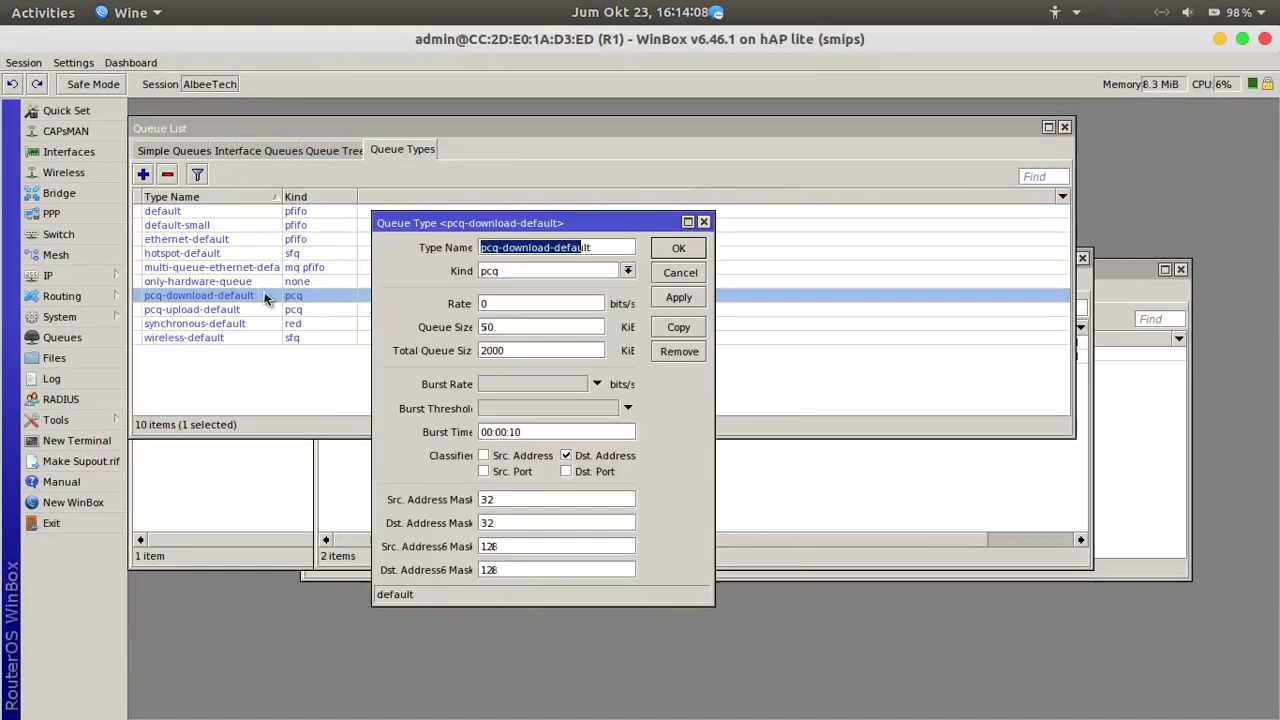
{"action": "left_click", "coordinate": [533, 304]}
{"action": "type", "text": "512k"}
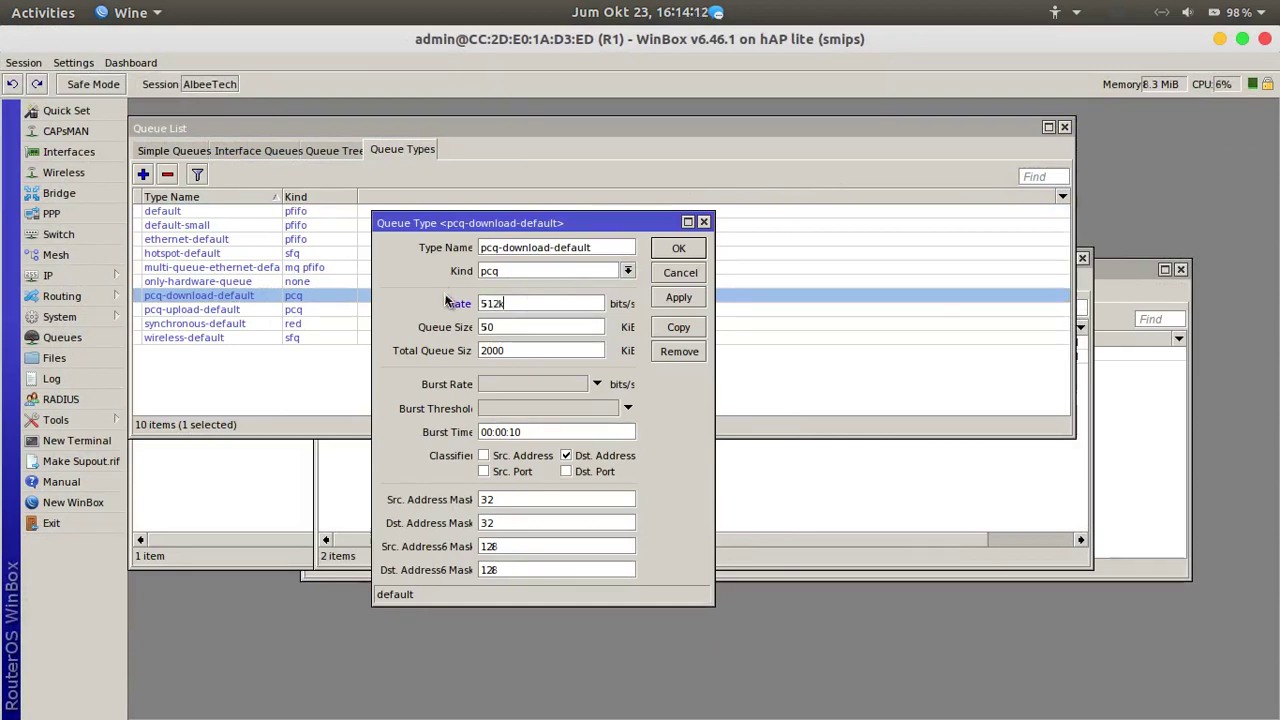
{"action": "left_click", "coordinate": [663, 254]}
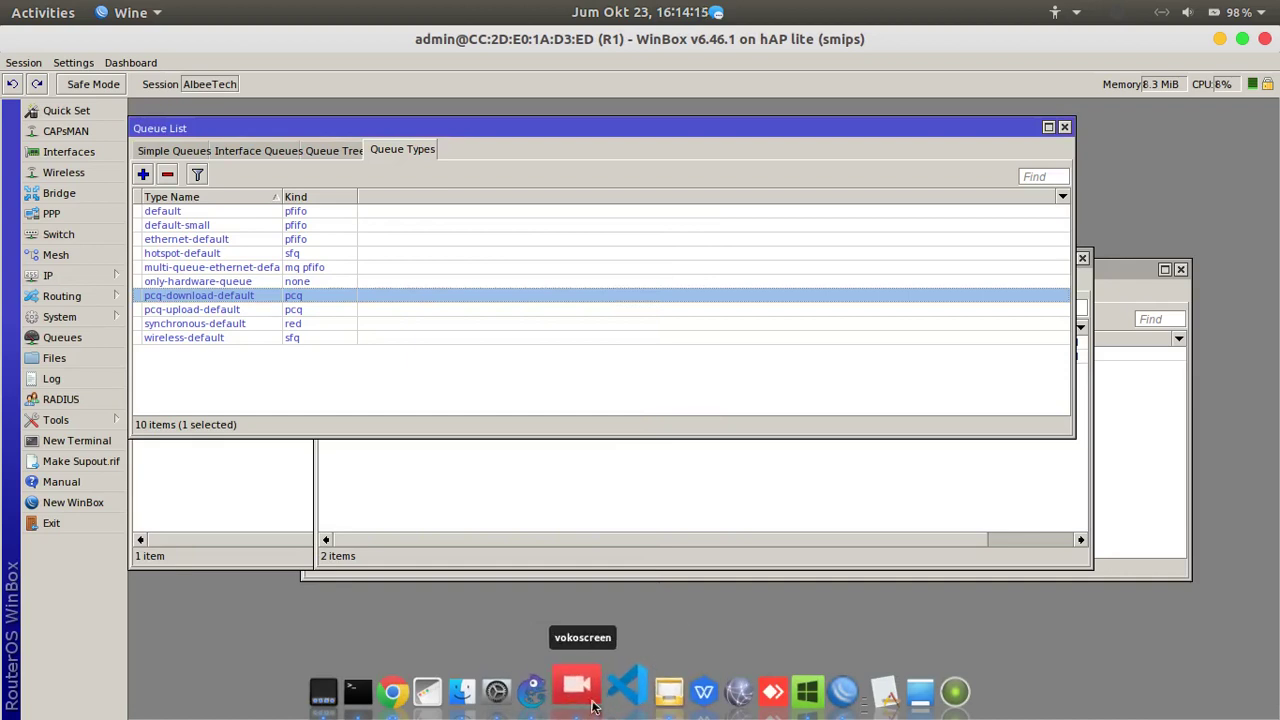
- Switch to GNS3, review the QoS topology with its two PCs and the simple queue and PCQ notes, and return to WinBox
{"action": "left_click", "coordinate": [548, 688]}
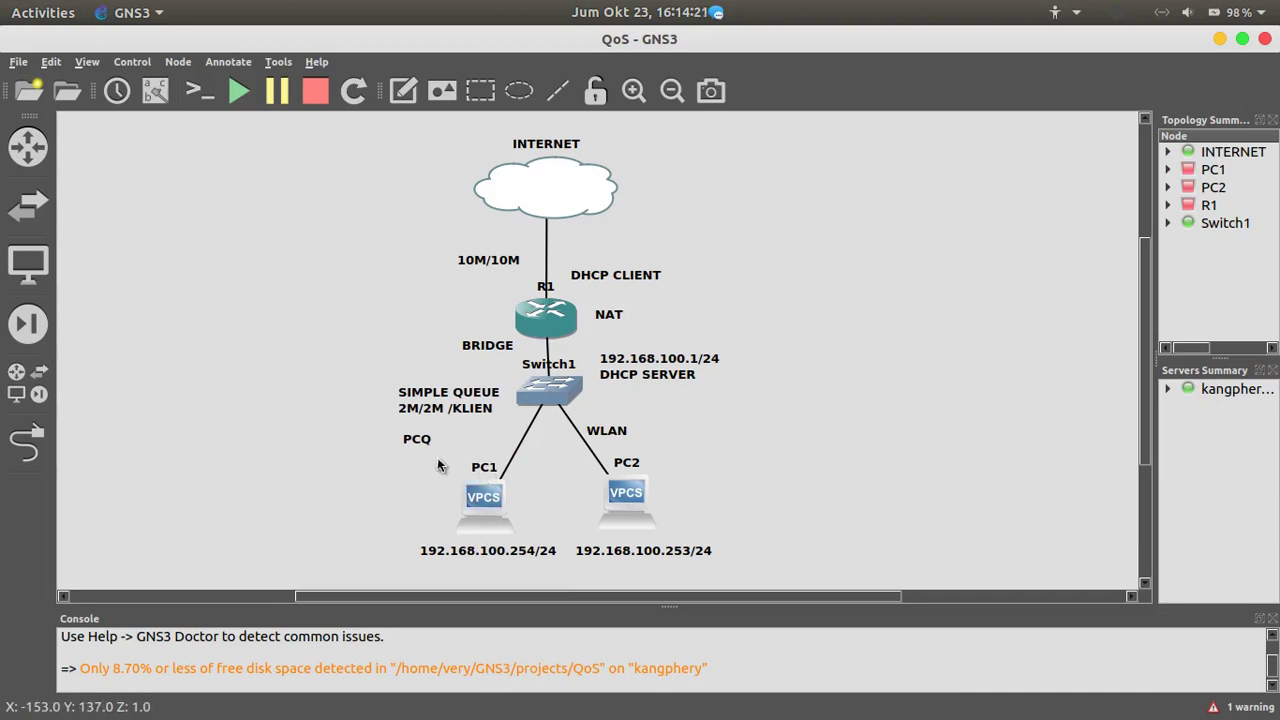
{"action": "mouse_move", "coordinate": [491, 507]}
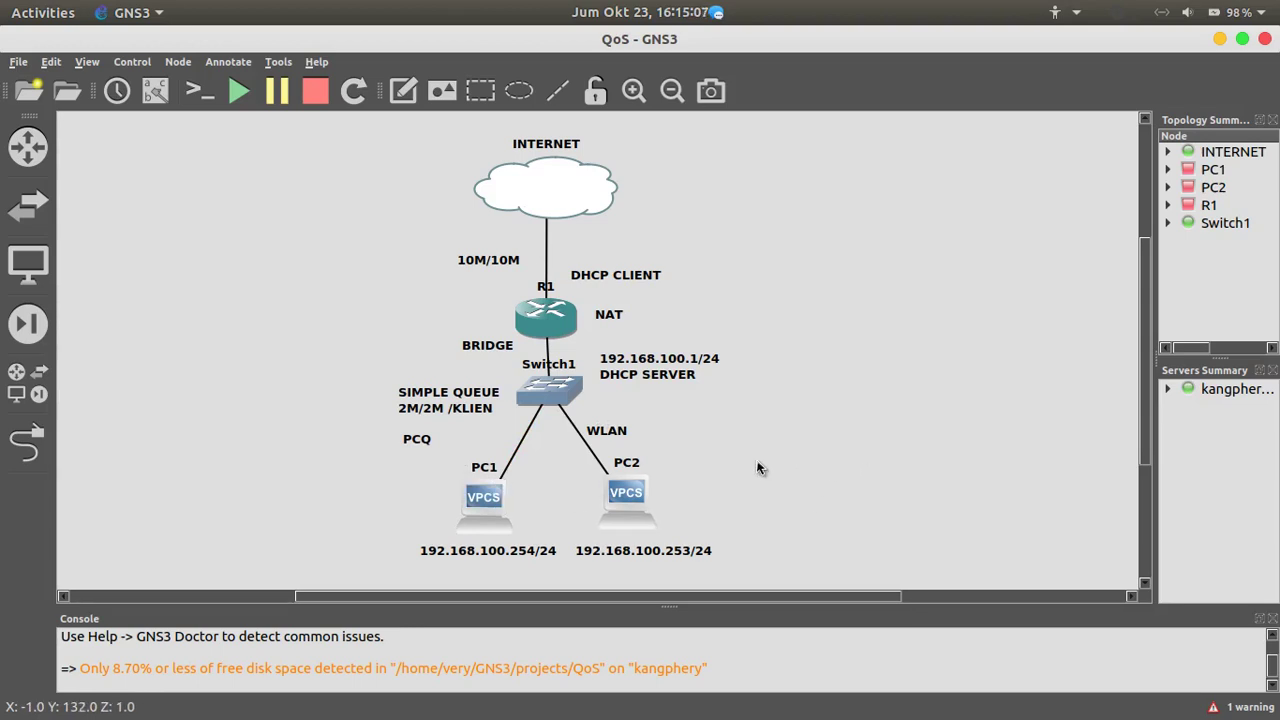
{"action": "left_click", "coordinate": [816, 688]}
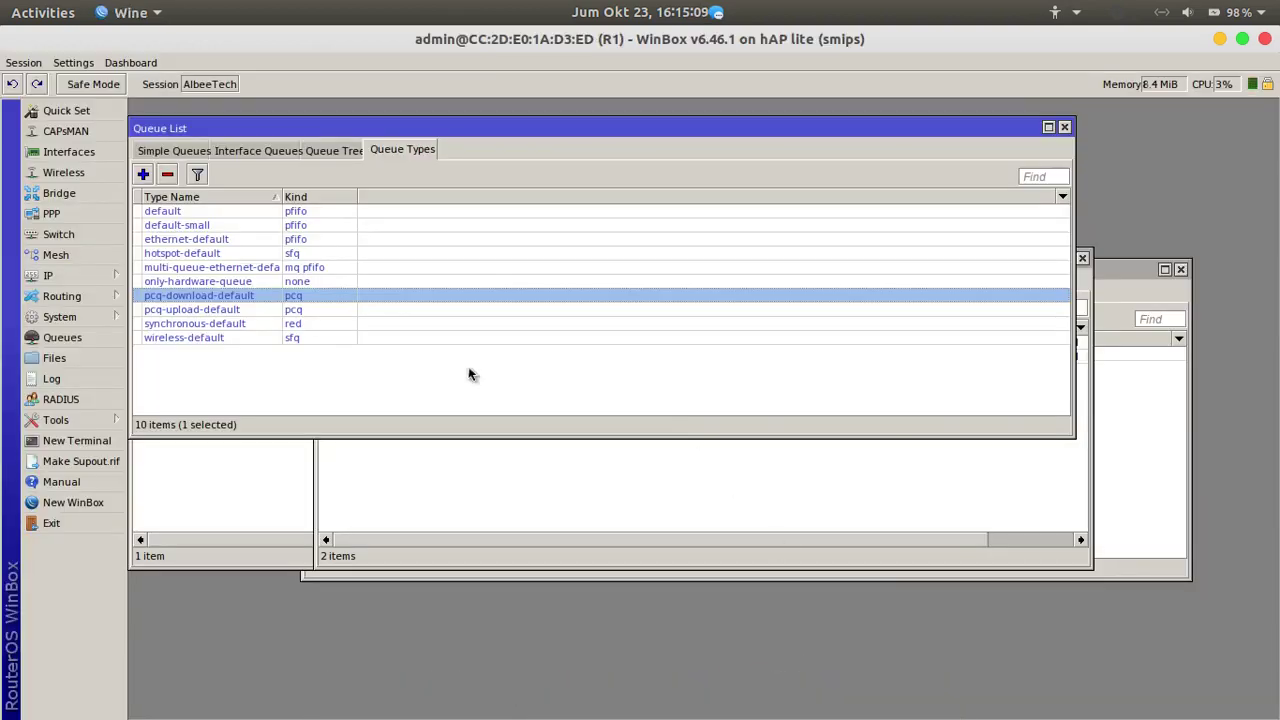
- Check the settings of the pcq-download-default queue type, and open the rate of pcq-upload-default for editing and confirm its settings
{"action": "double_click", "coordinate": [315, 296]}
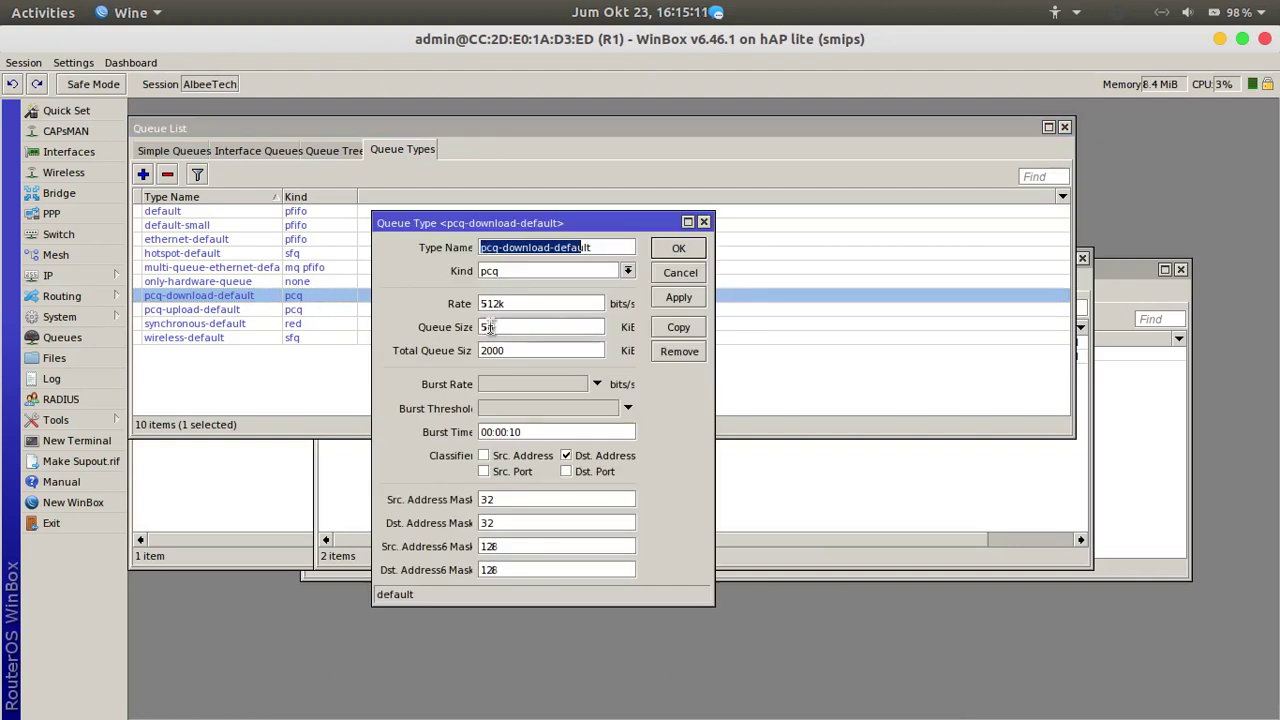
{"action": "key", "text": "Escape"}
{"action": "double_click", "coordinate": [300, 310]}
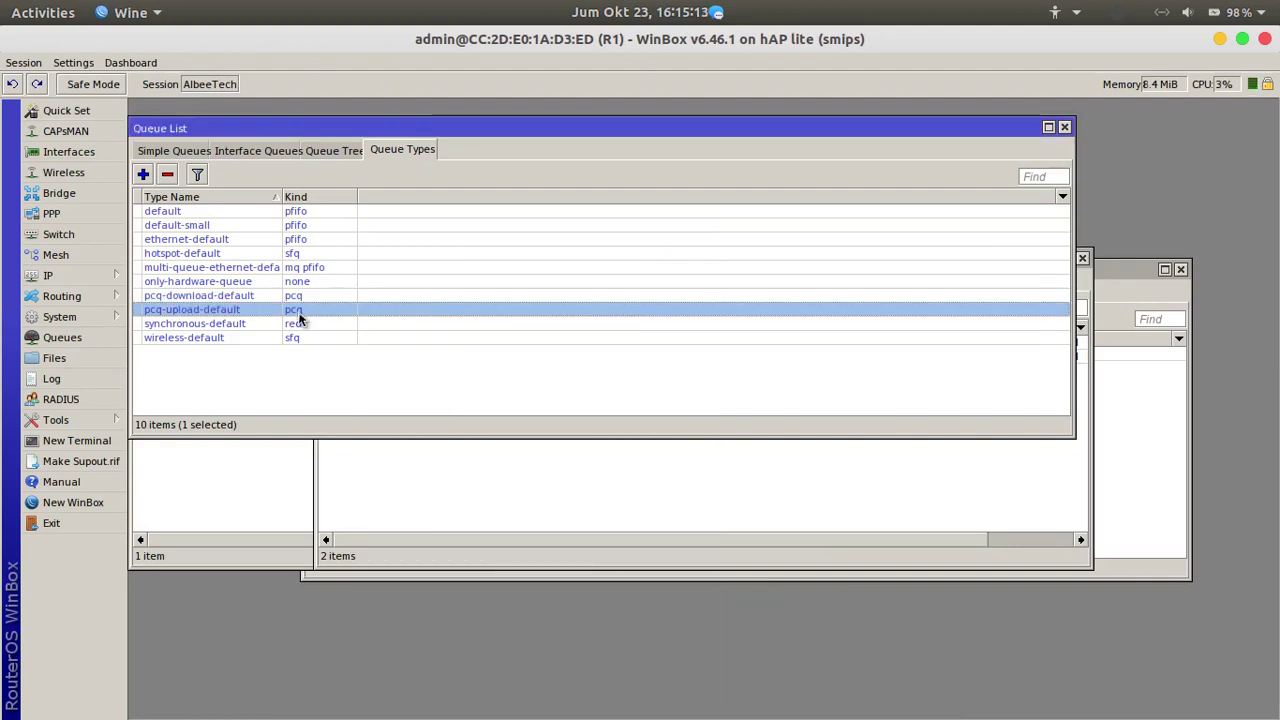
{"action": "left_click", "coordinate": [547, 308]}
{"action": "left_click_drag", "start_coordinate": [547, 310], "coordinate": [459, 297]}
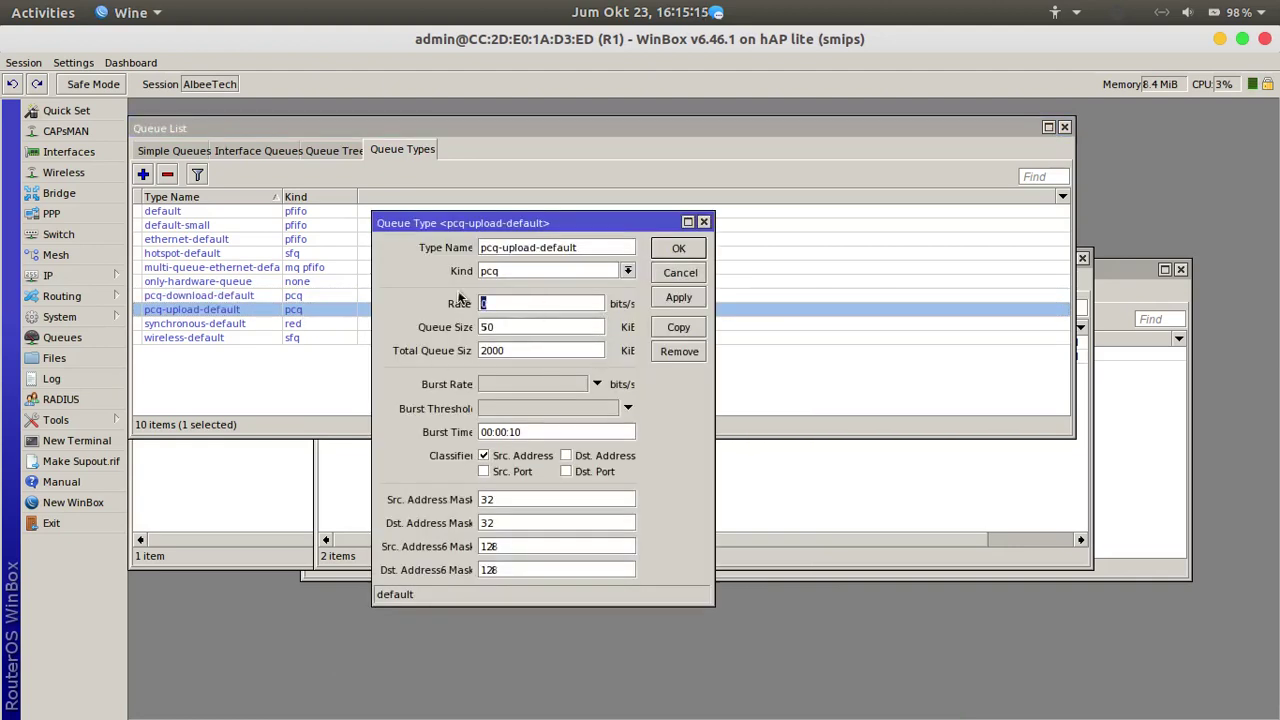
{"action": "left_click", "coordinate": [676, 248]}
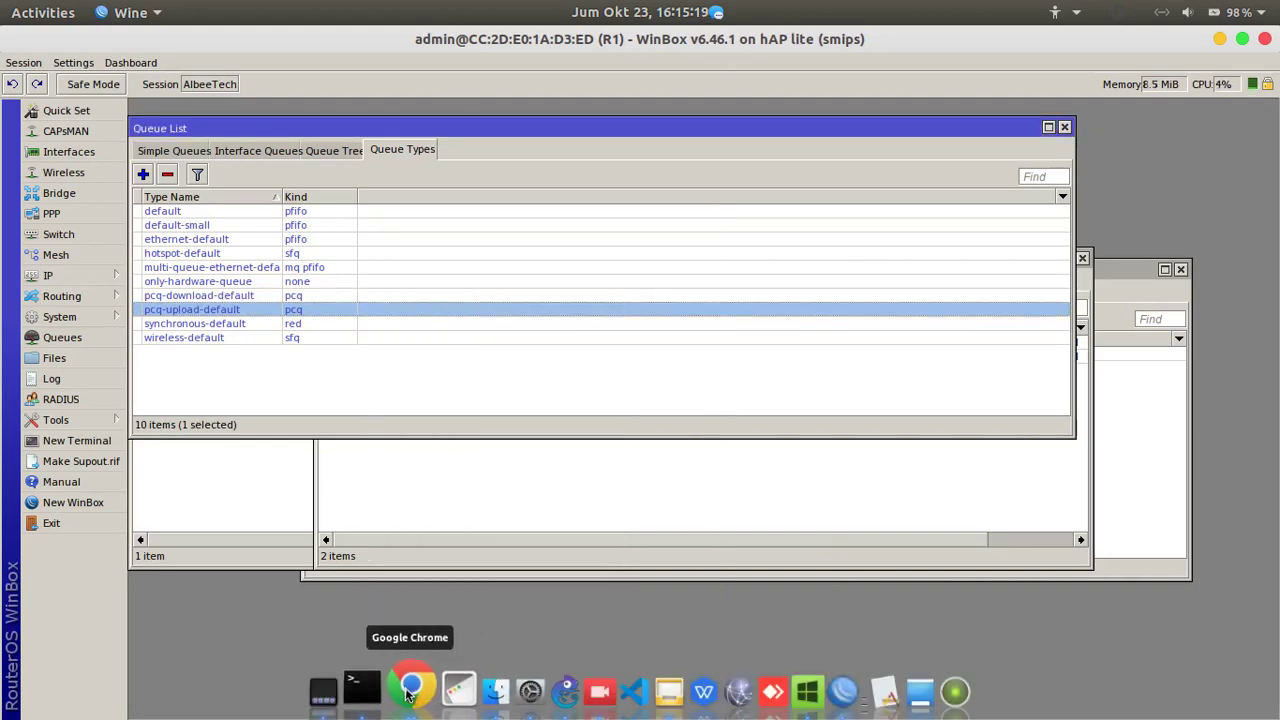
- Switch to Google Chrome and rerun the Fast.com speed test
{"action": "right_click", "coordinate": [410, 688]}
{"action": "left_click", "coordinate": [411, 604]}
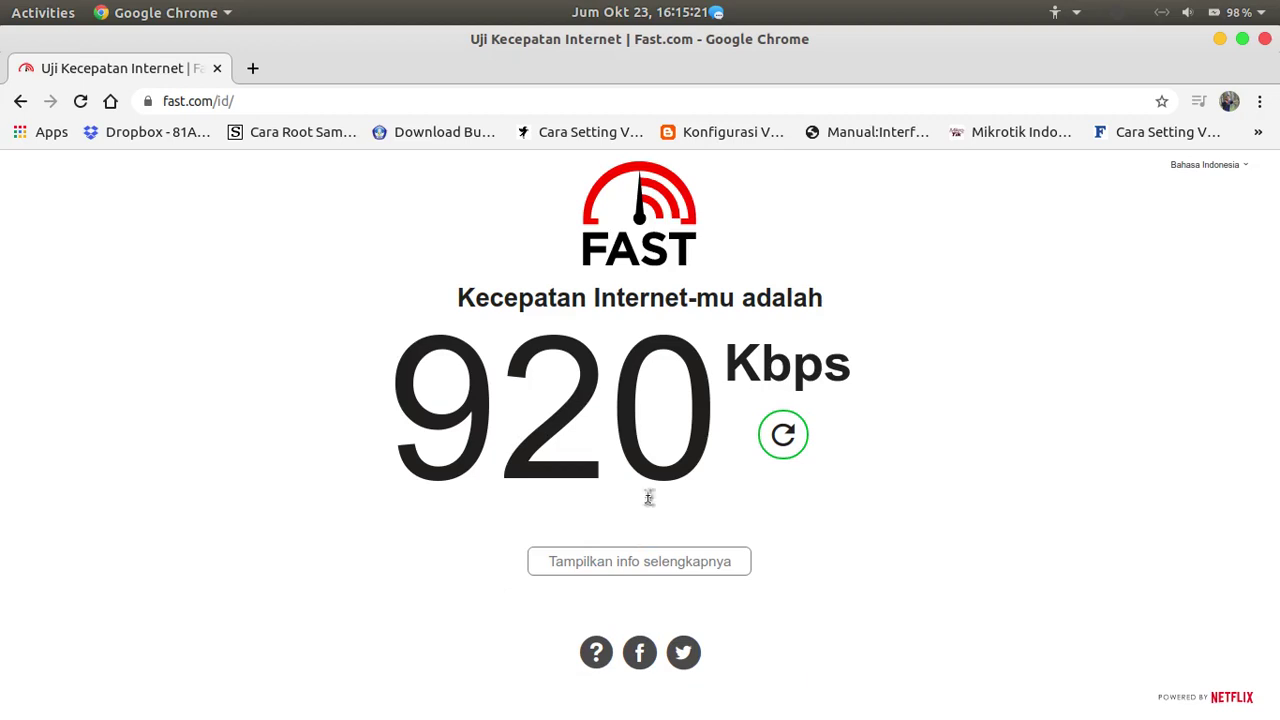
{"action": "left_click", "coordinate": [798, 434]}
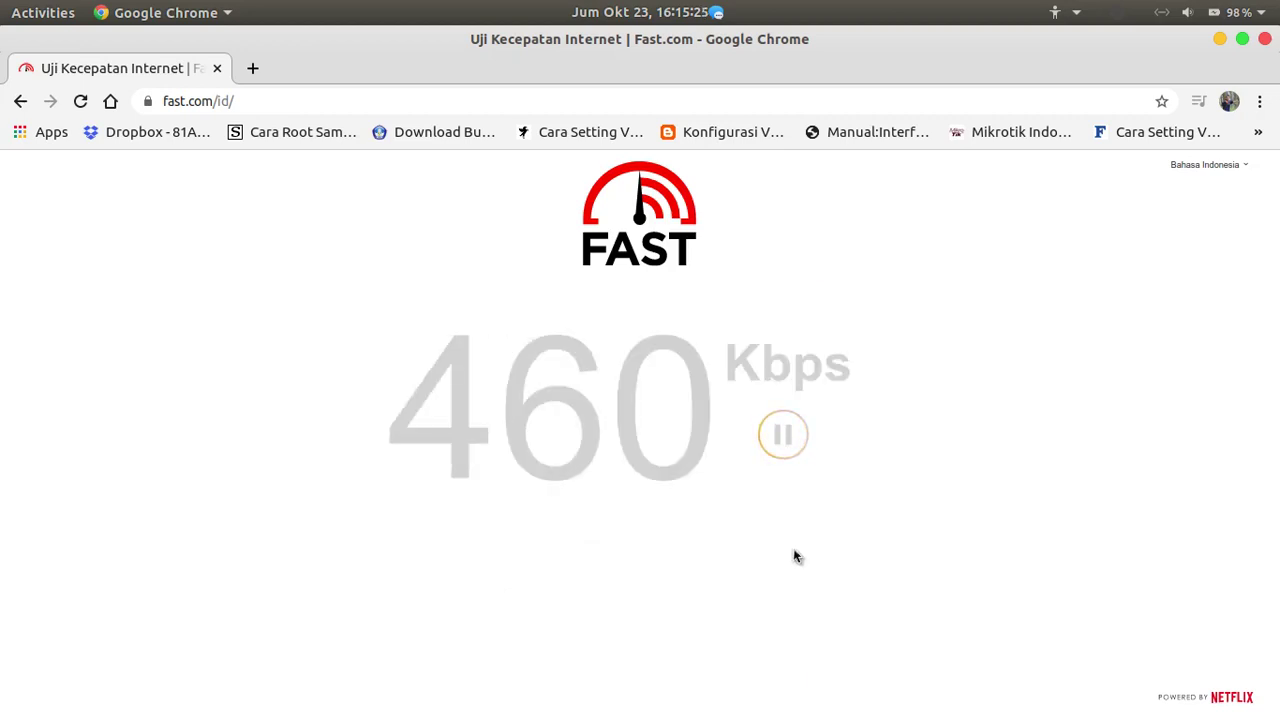
- Switch back to WinBox, run Torch on bridge1, and examine the Tx and Rx rates of both client addresses
{"action": "mouse_move", "coordinate": [885, 712]}
{"action": "mouse_move", "coordinate": [816, 698]}
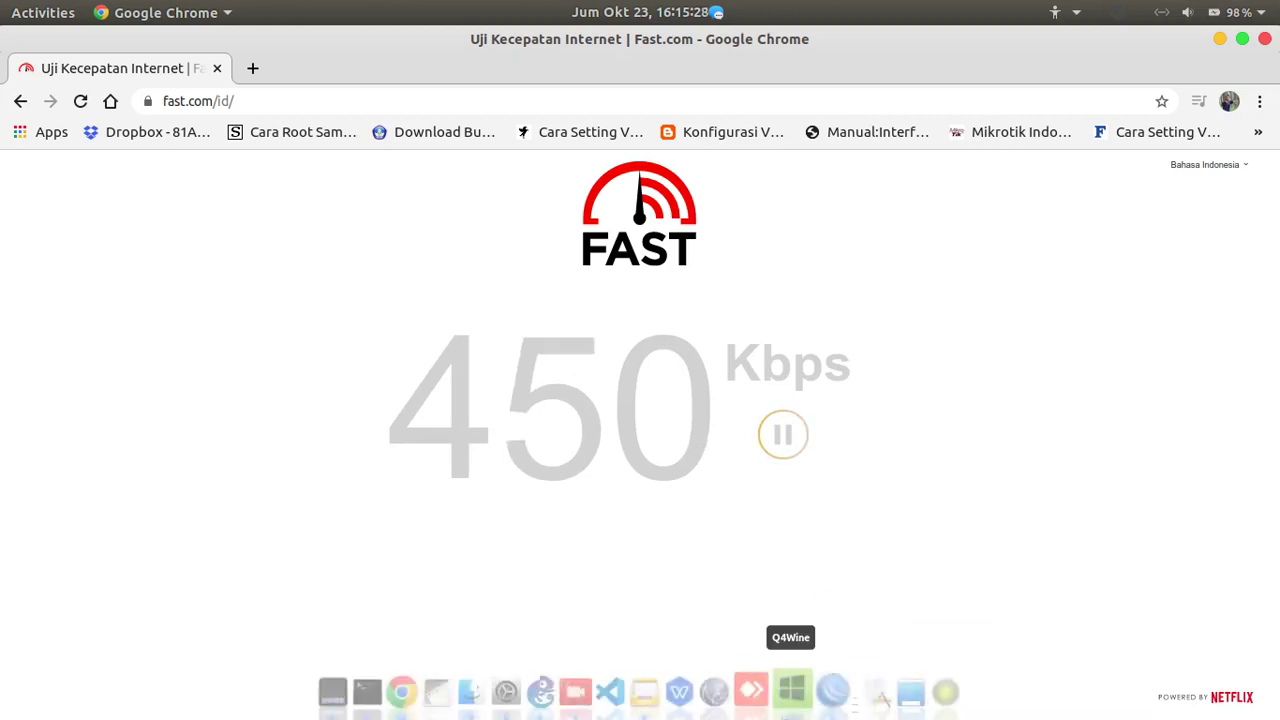
{"action": "left_click", "coordinate": [816, 692]}
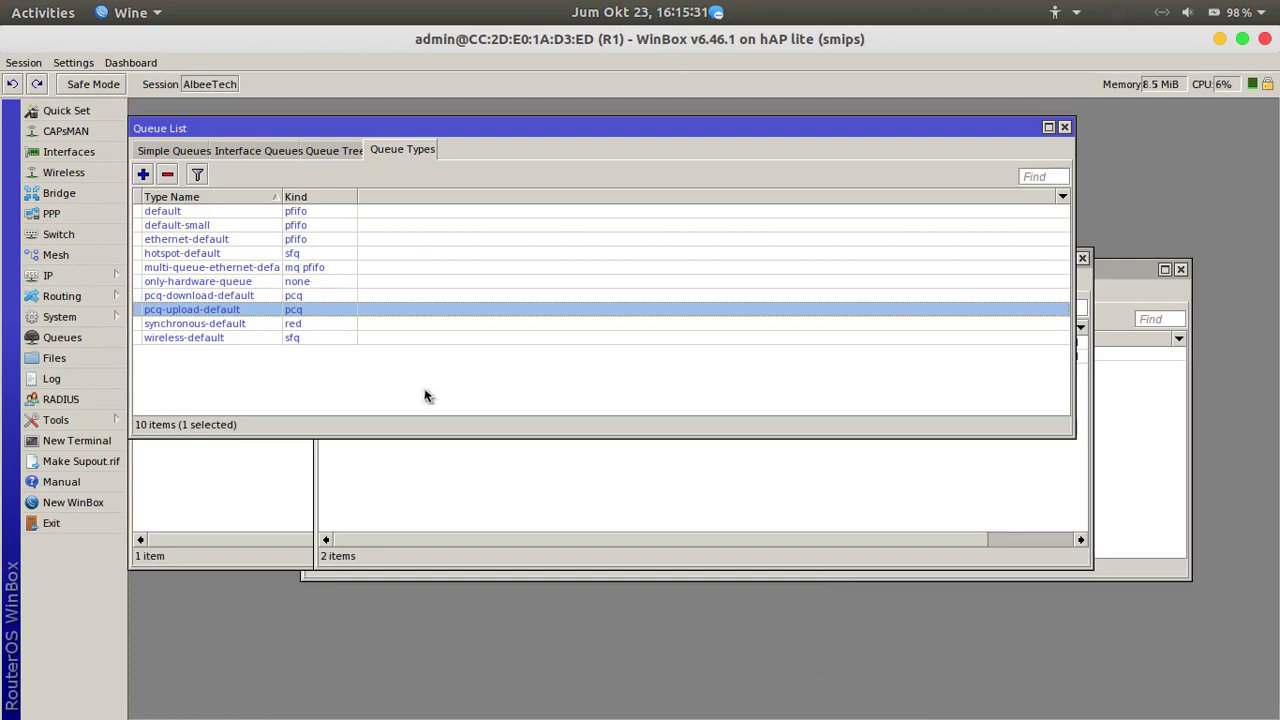
{"action": "left_click", "coordinate": [473, 512]}
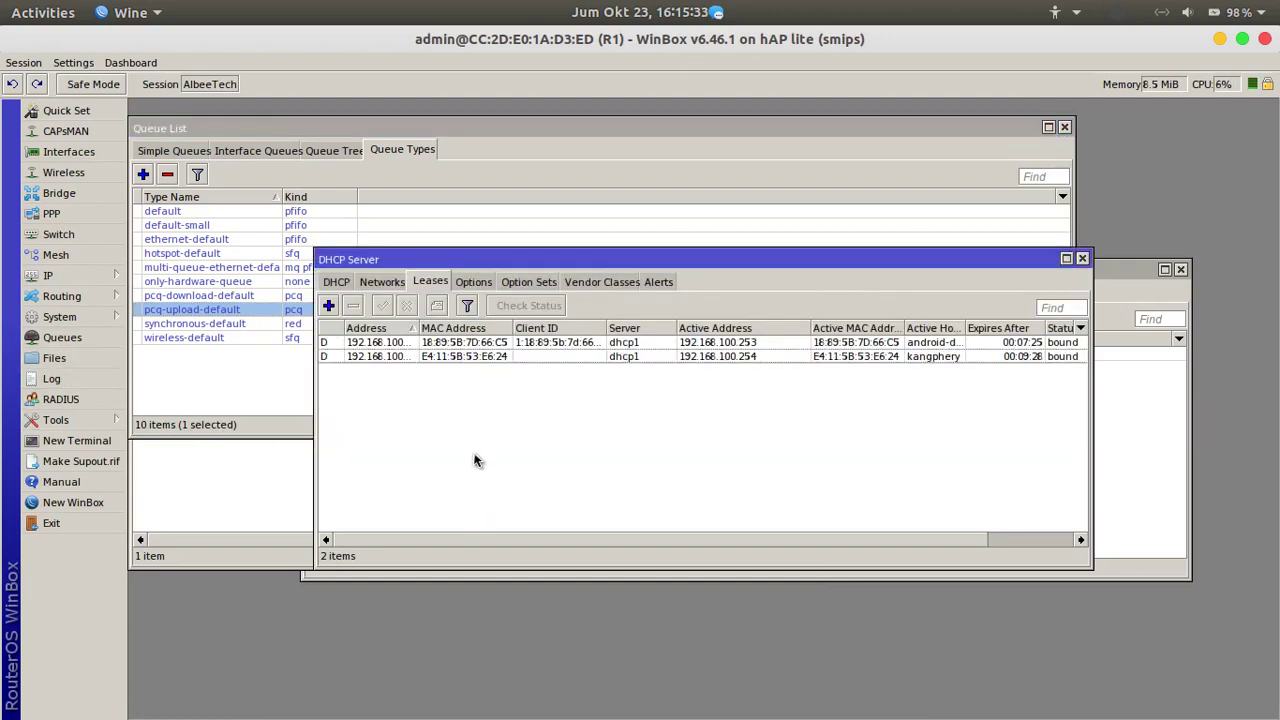
{"action": "left_click", "coordinate": [237, 488]}
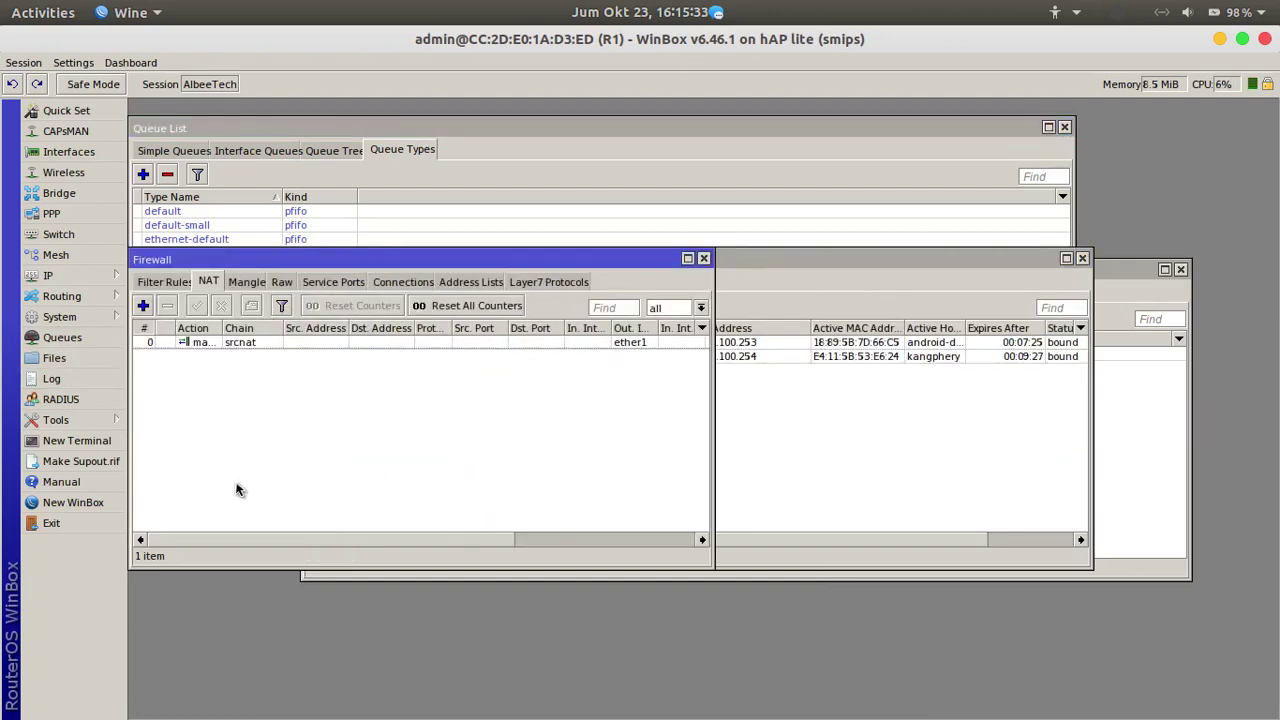
{"action": "left_click", "coordinate": [90, 421]}
{"action": "left_click", "coordinate": [155, 647]}
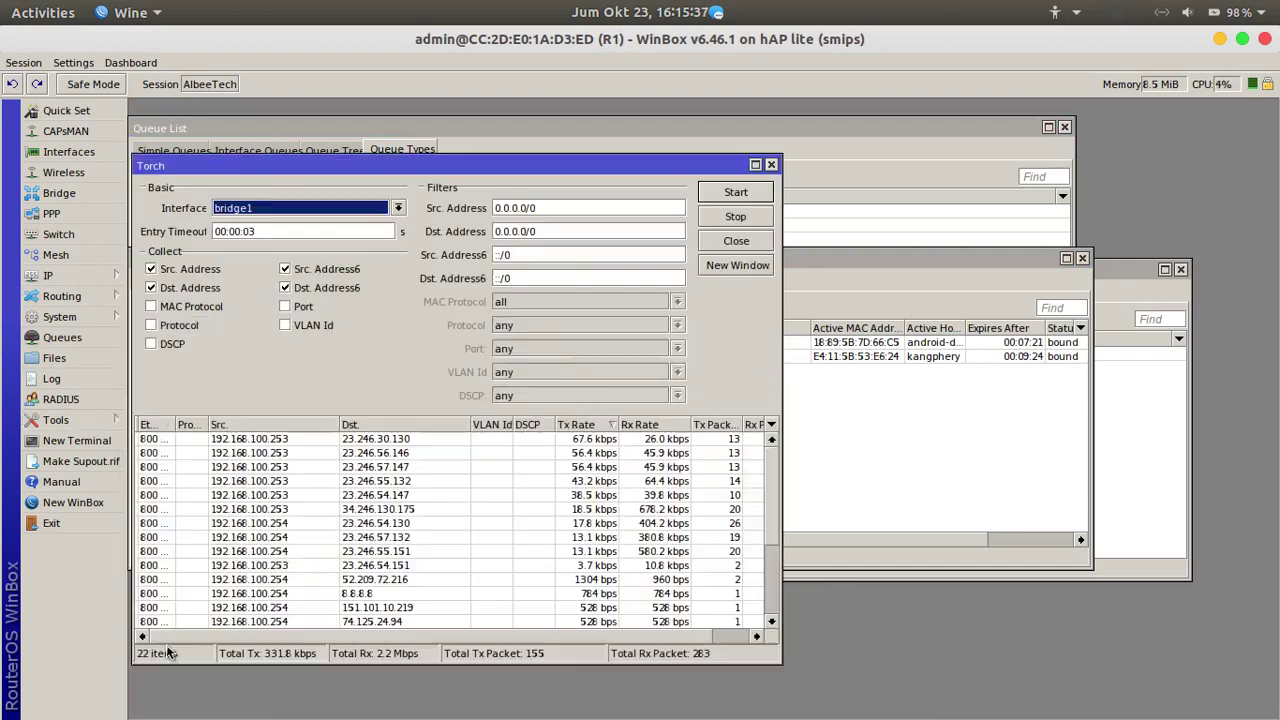
{"action": "left_click", "coordinate": [735, 192]}
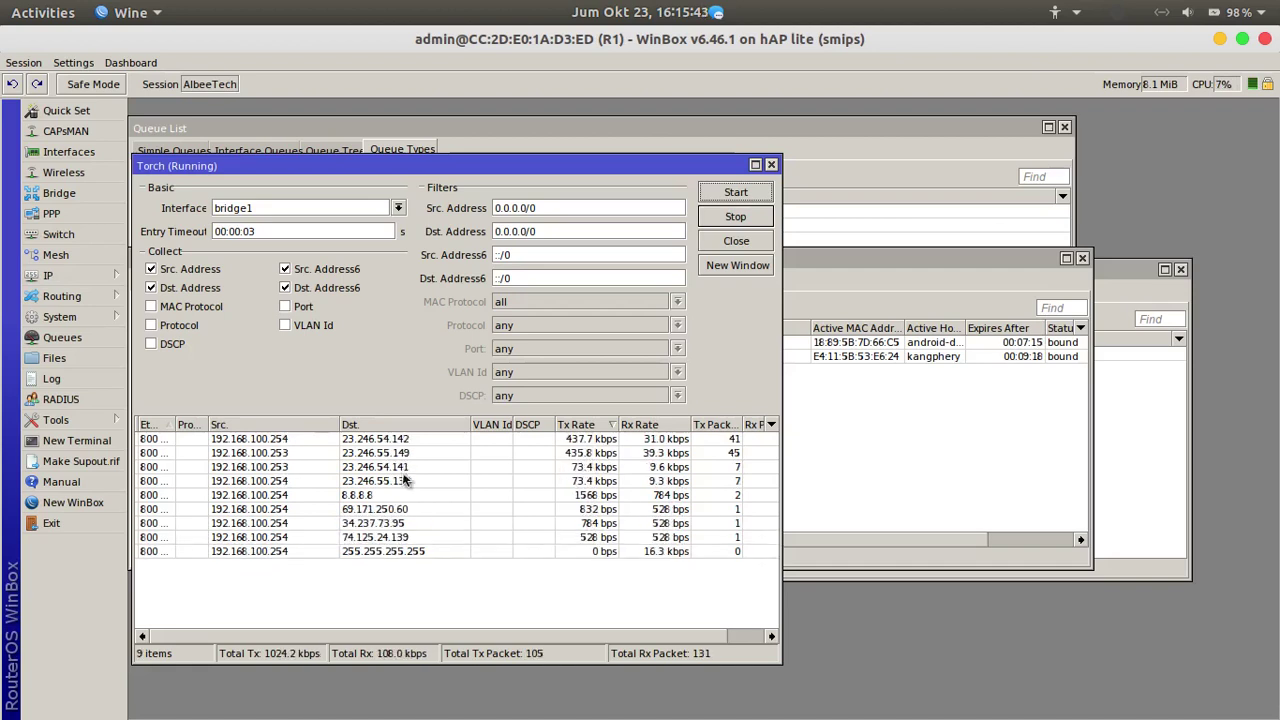
- Check the completed Fast.com result in Google Chrome and return to the running Torch in WinBox
{"action": "mouse_move", "coordinate": [540, 715]}
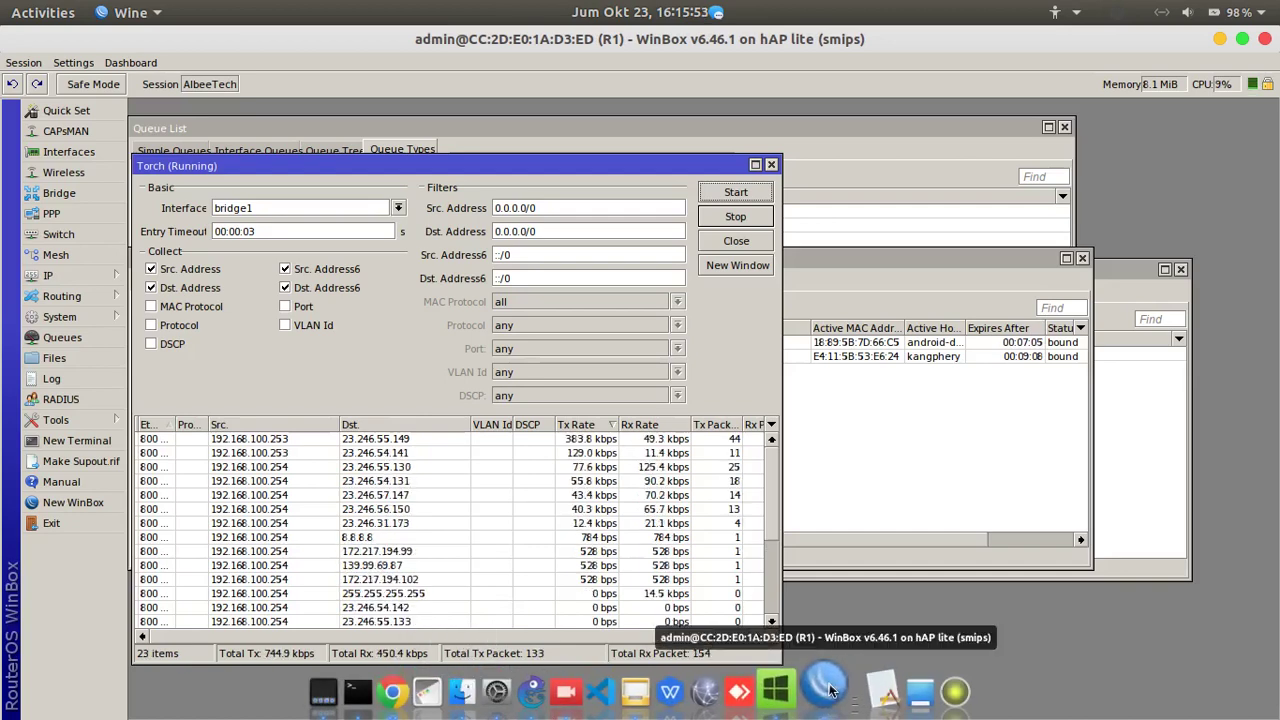
{"action": "left_click", "coordinate": [807, 692]}
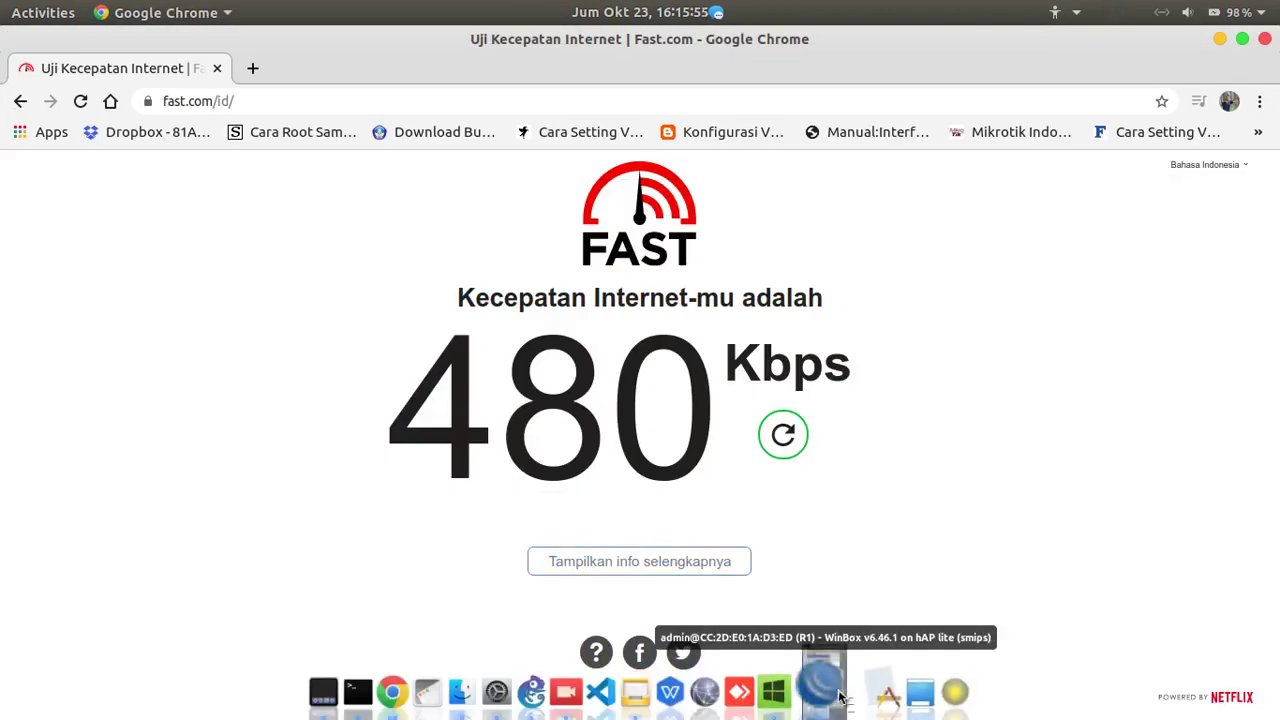
{"action": "left_click", "coordinate": [816, 690]}
- Close Torch, bring the Queue List to the front, and review the klien1 simple queue's limits and traffic
{"action": "left_click", "coordinate": [736, 240]}
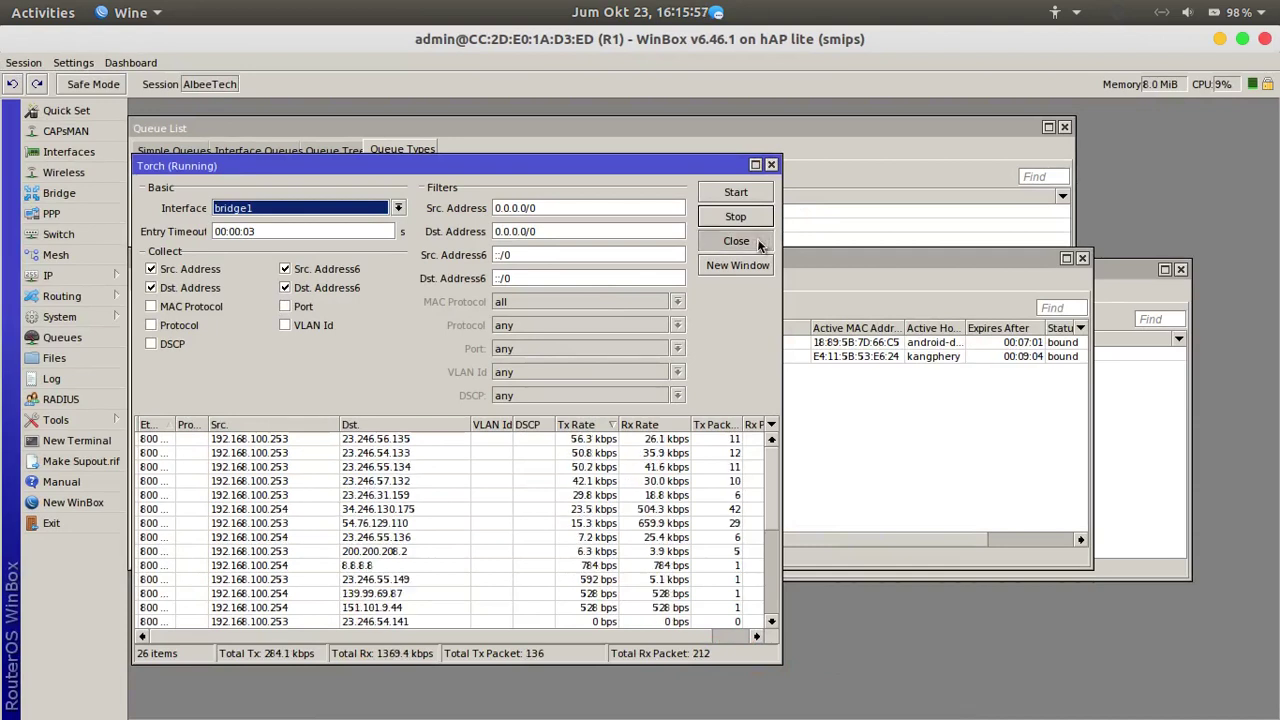
{"action": "left_click", "coordinate": [760, 455]}
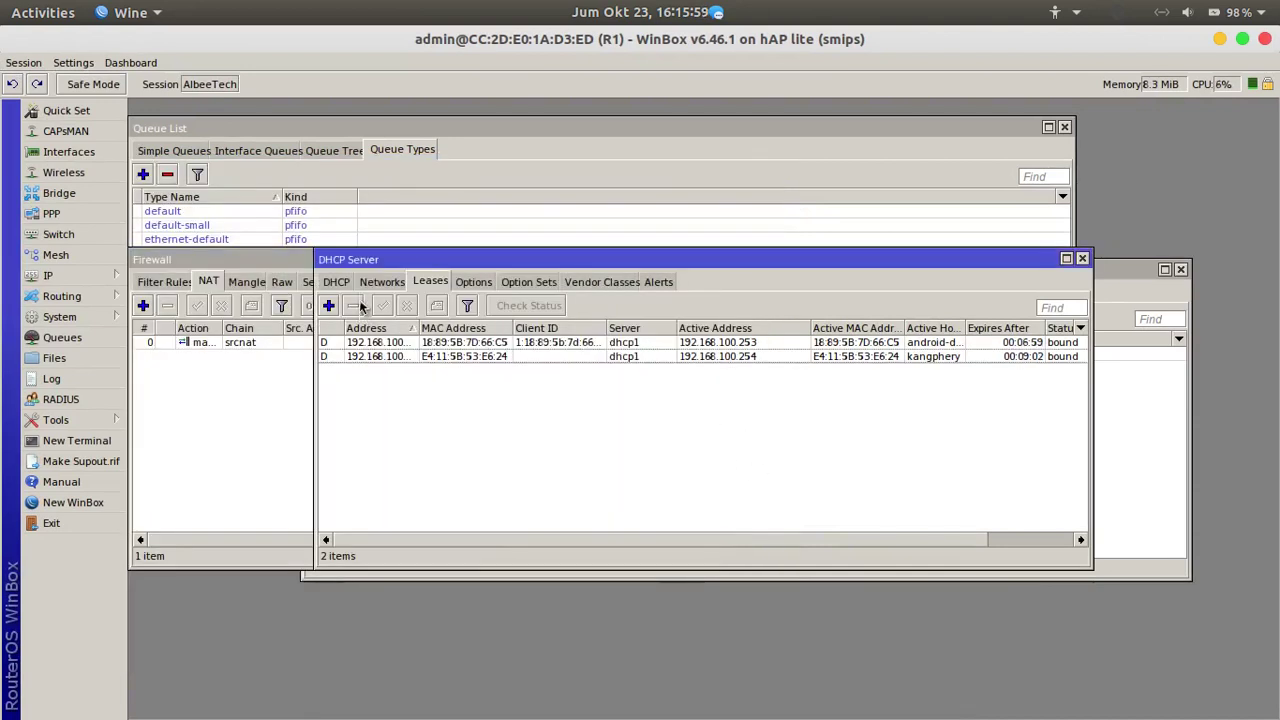
{"action": "left_click", "coordinate": [401, 148]}
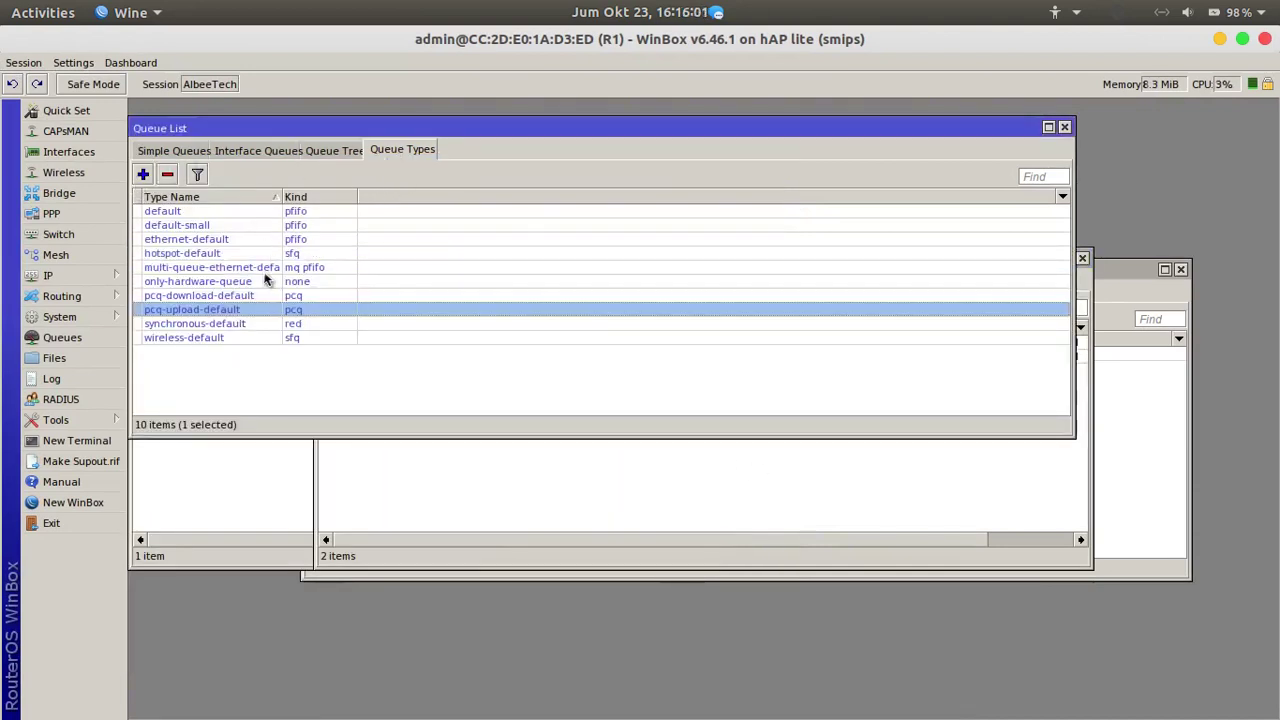
{"action": "left_click", "coordinate": [156, 154]}
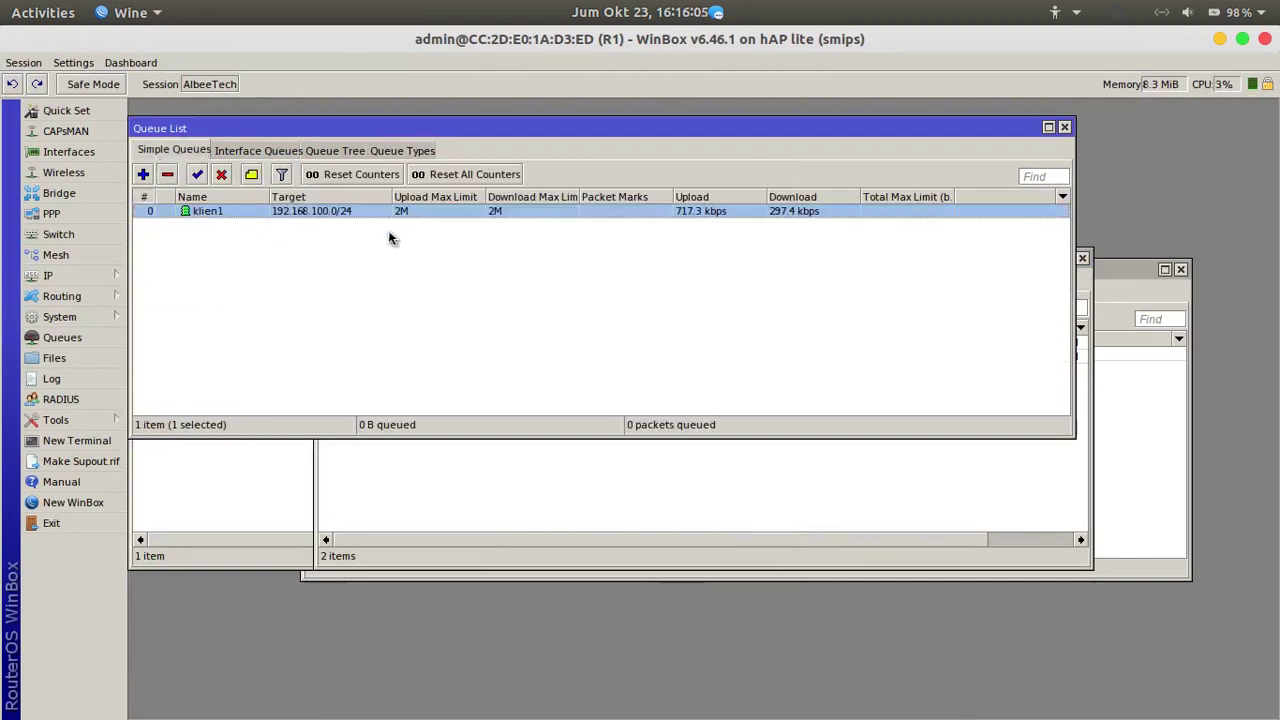